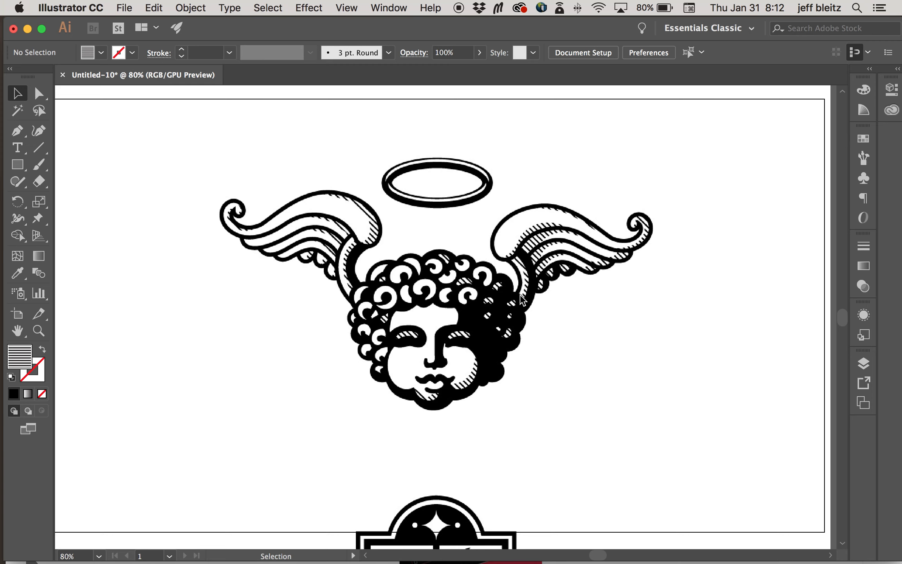
Delete the linked beauxnero_icons.jpg image from the artboard.
left_click(475, 318)
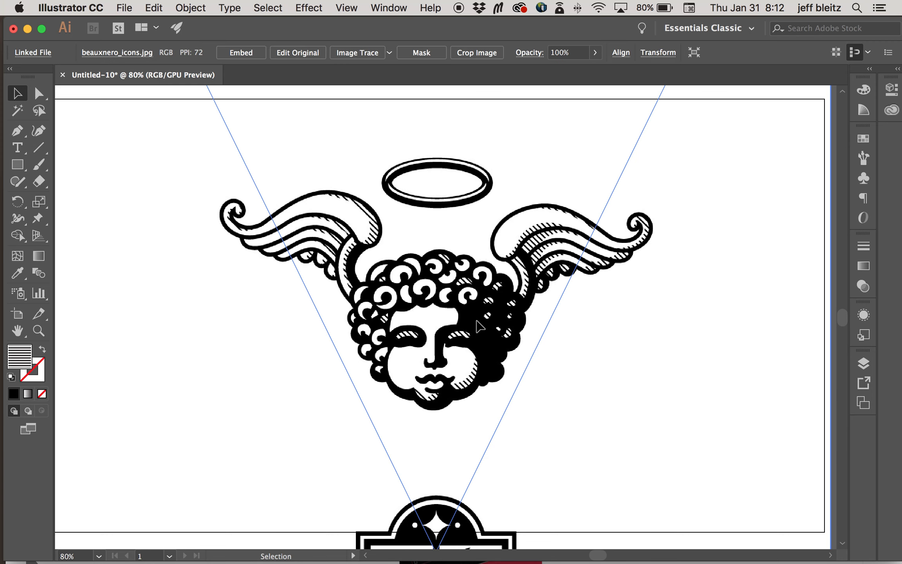
key("Delete")
left_click(518, 264)
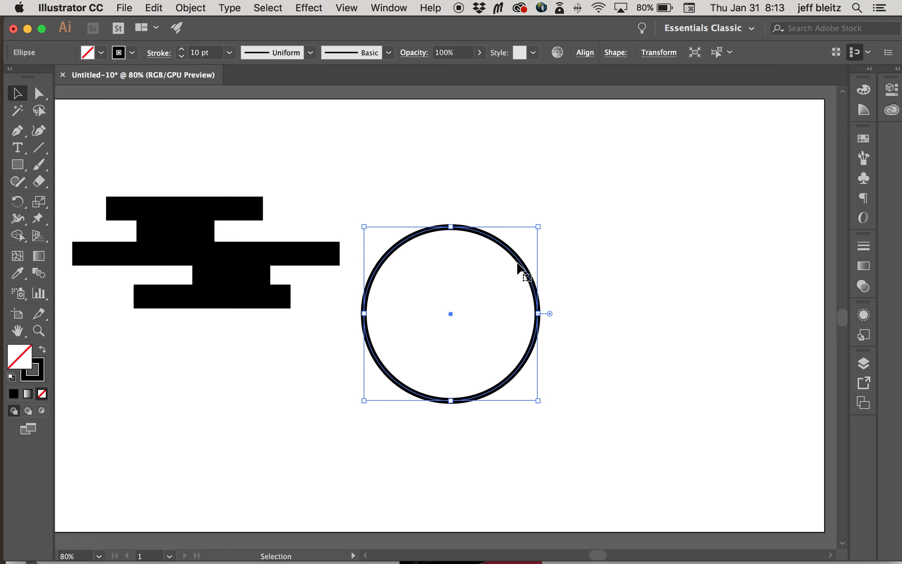
Copy the black circle and paste the duplicate directly in front of it at 100% zoom.
left_click(309, 261)
left_click(548, 214)
left_click(513, 254)
key("super+1")
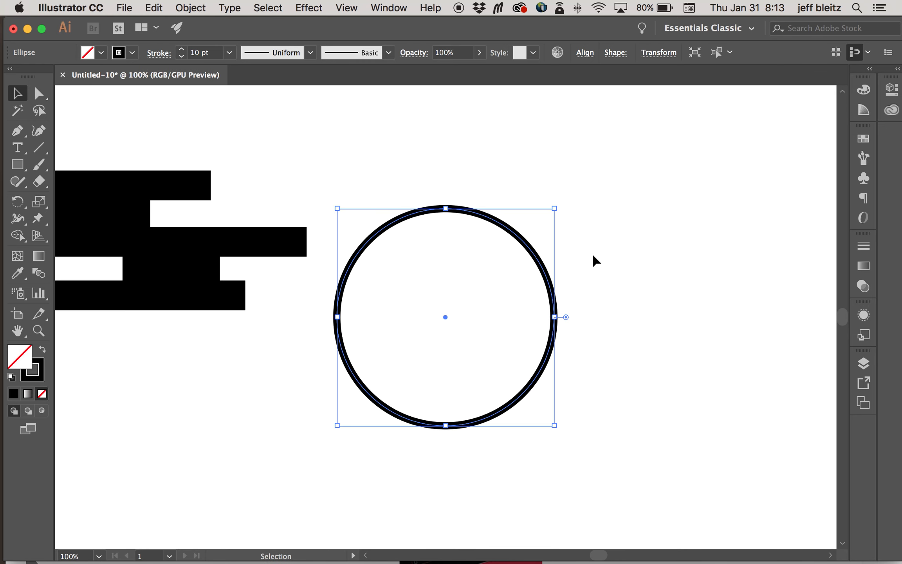
left_click(553, 261)
left_click(545, 268)
left_click(197, 8)
mouse_move(157, 13)
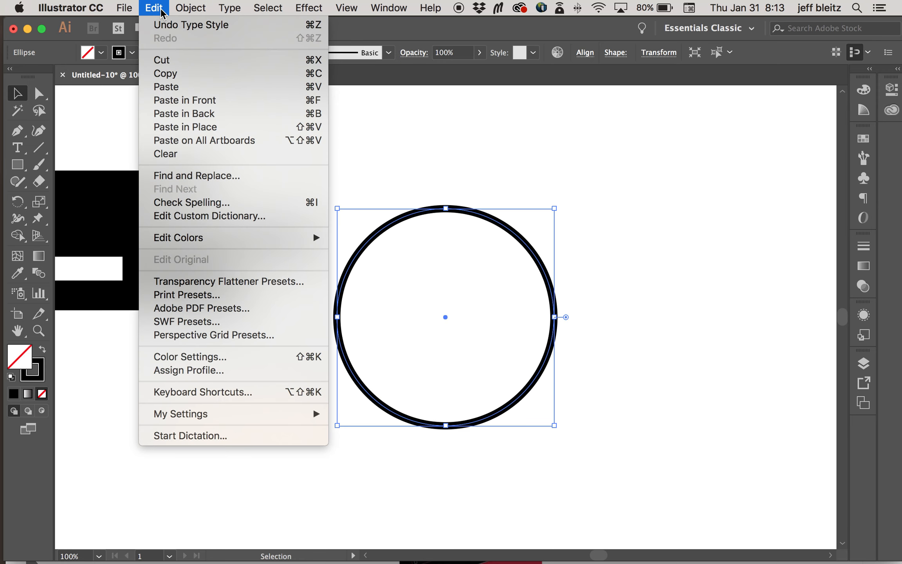
left_click(161, 75)
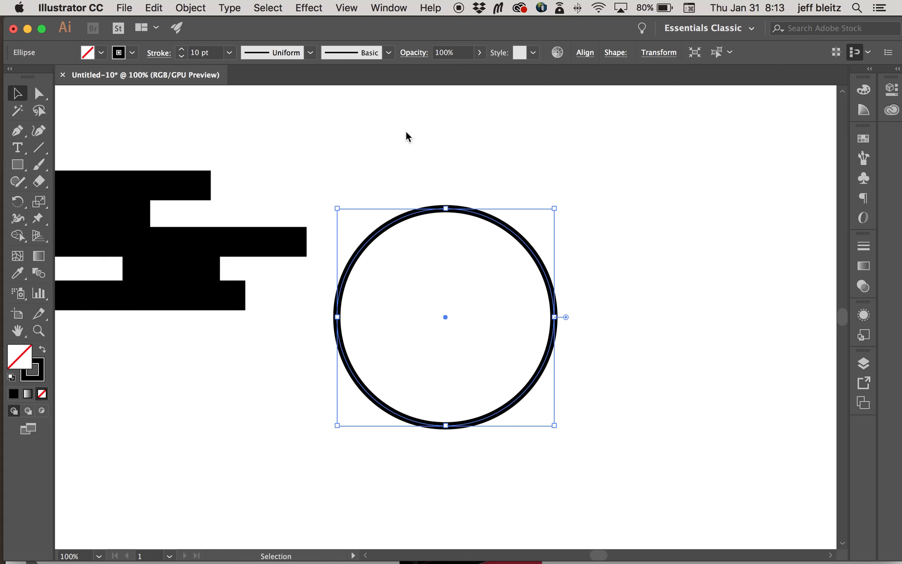
left_click(157, 8)
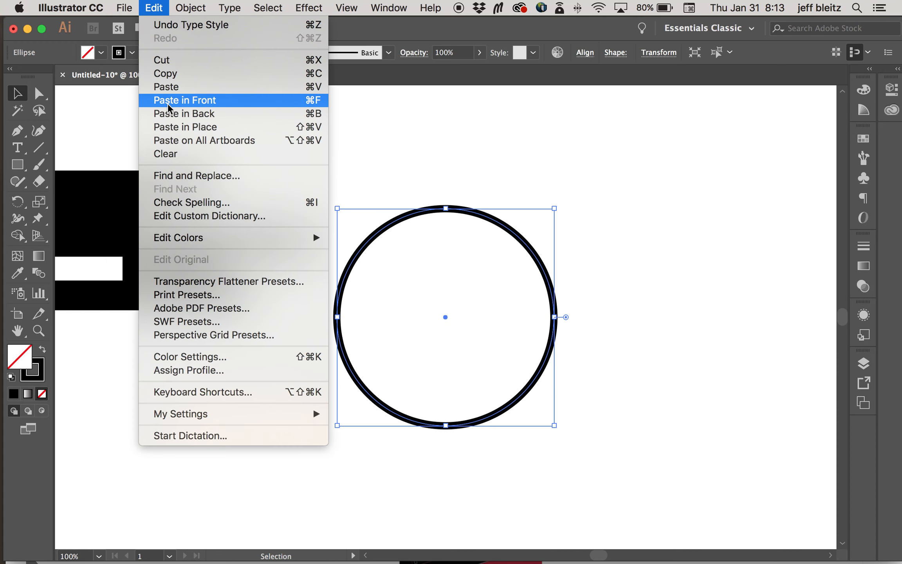
left_click(220, 109)
Apply a light blue stroke colour to the pasted circle.
key("x")
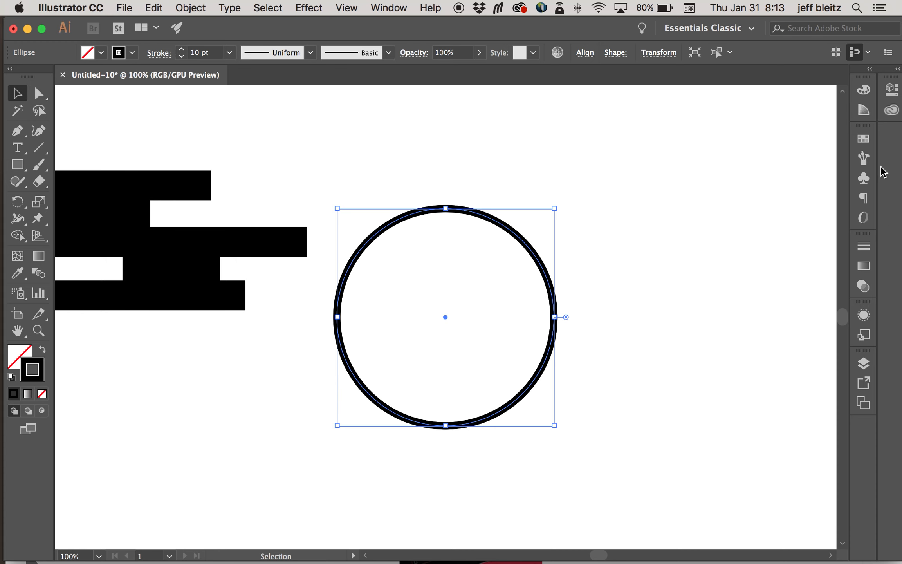
left_click(865, 141)
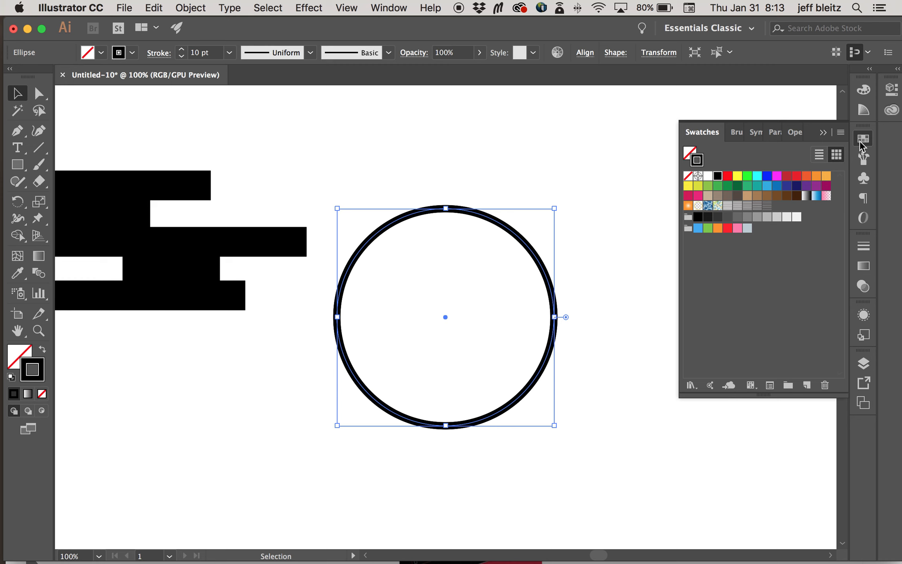
left_click(767, 186)
left_click(639, 224)
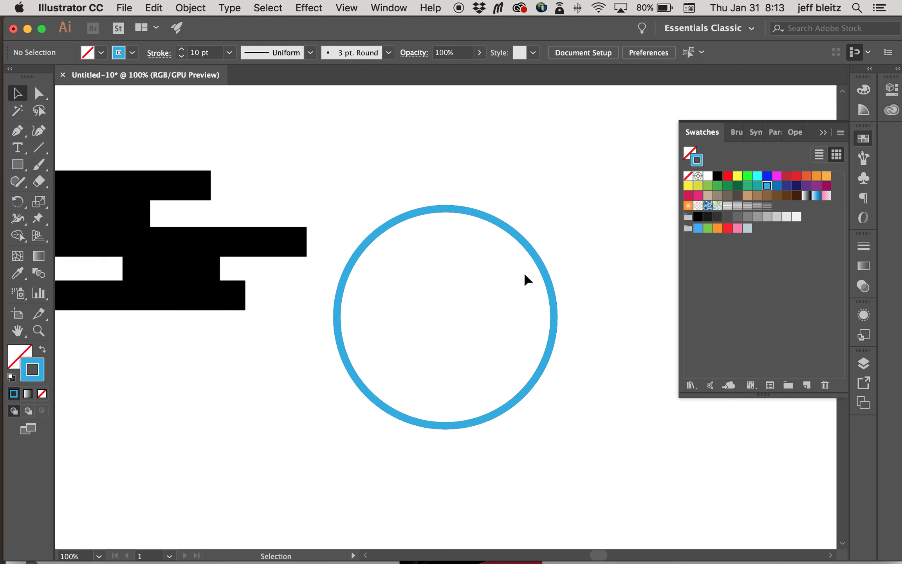
Move the blue circle sideways off the black circle and undo the move.
left_click_drag(542, 270, 513, 273)
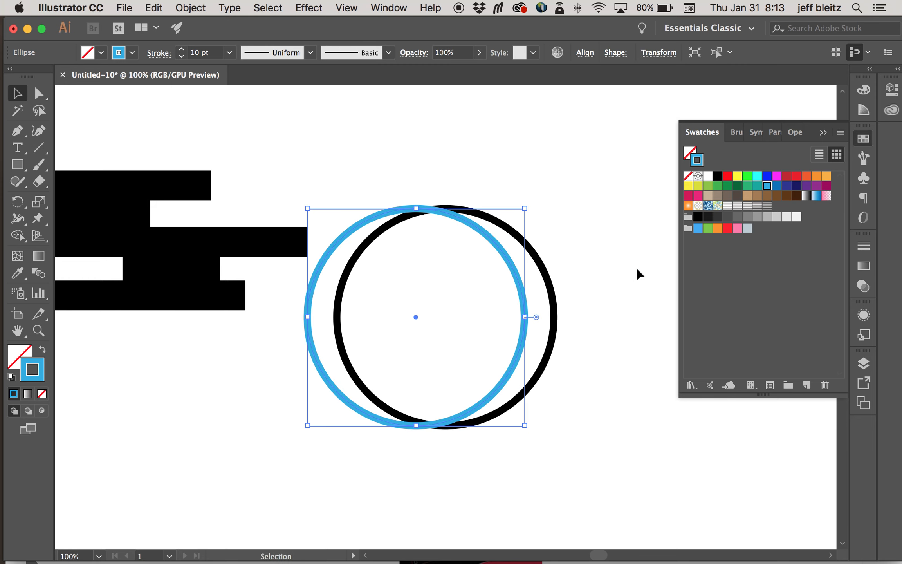
key("super+z")
left_click(634, 262)
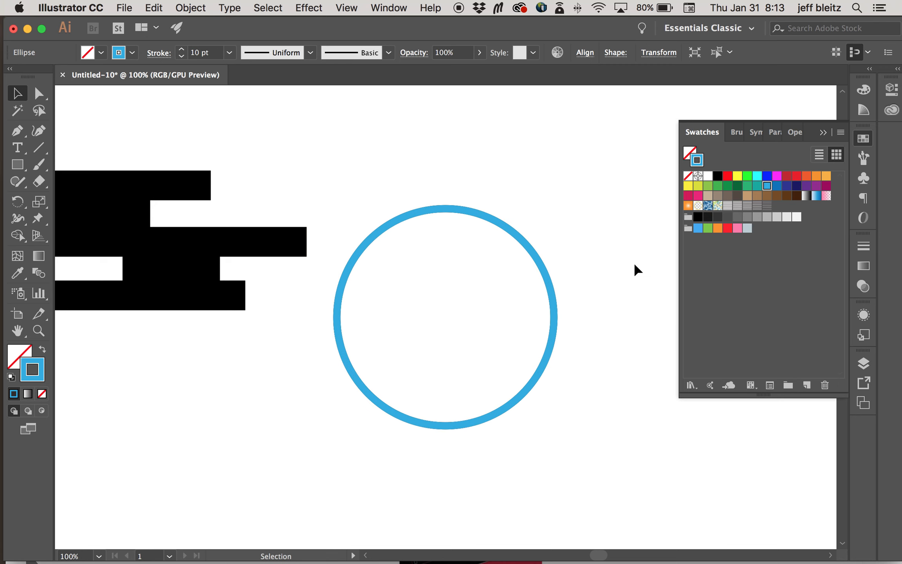
Paste a copy of the blue circle in front, and enlarge it while offsetting it up and to the left.
left_click(550, 285)
key("a")
key("v")
left_click(165, 9)
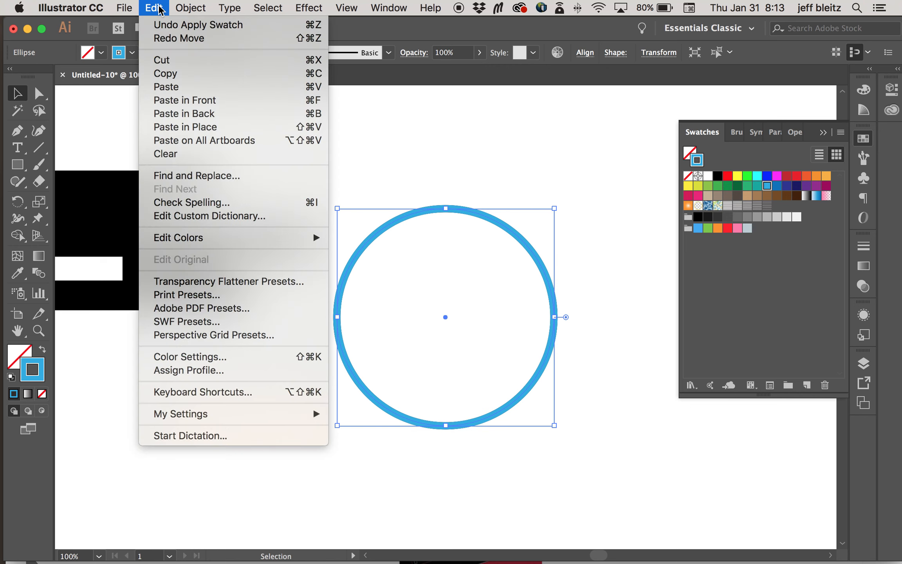
left_click(181, 74)
left_click(155, 8)
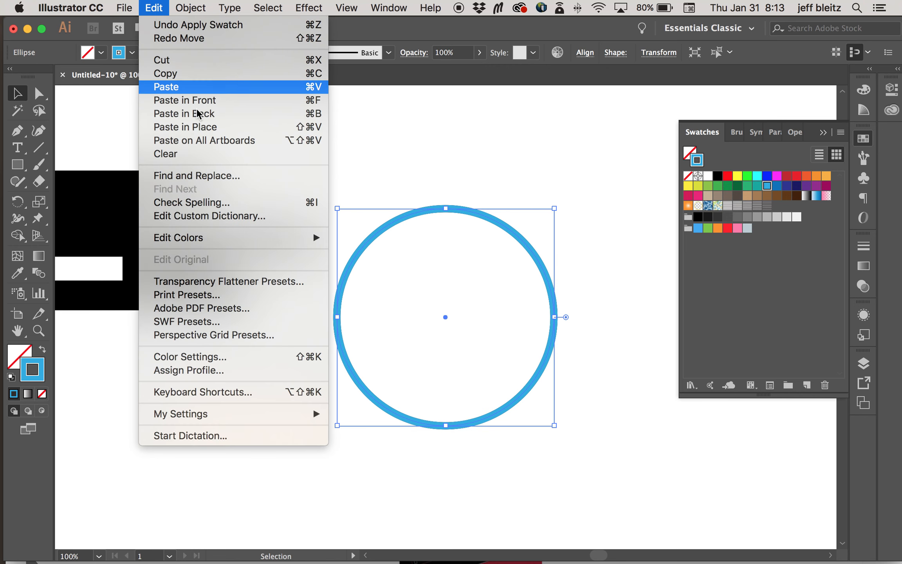
left_click(184, 100)
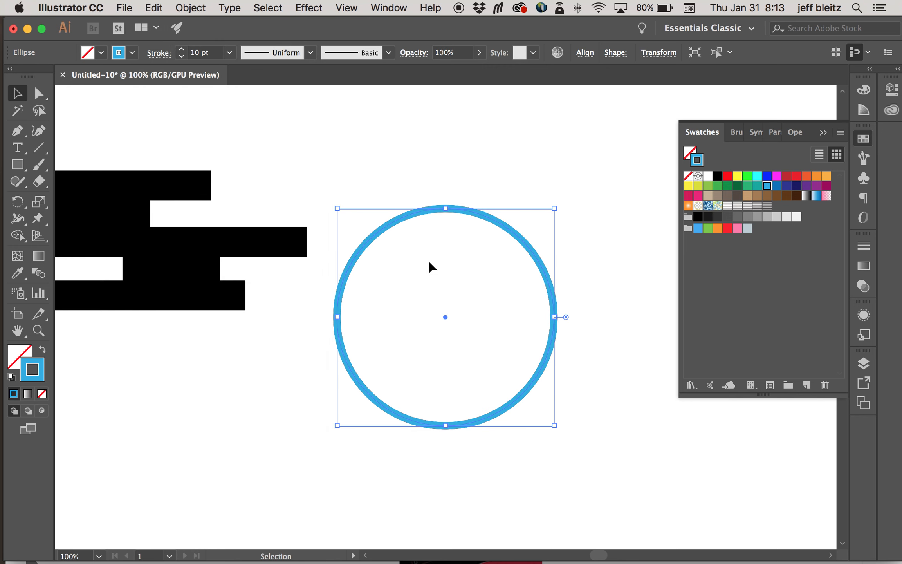
left_click_drag(540, 268, 472, 222)
mouse_move(492, 380)
left_mouse_down()
mouse_move(534, 412)
mouse_move(490, 344)
left_mouse_up()
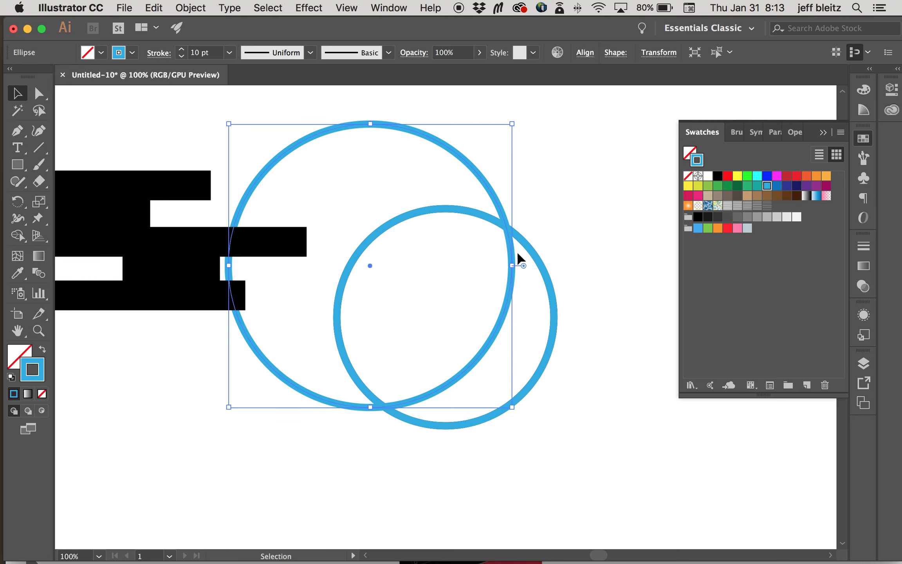
Subtract the larger blue circle from the smaller one with Minus Front, and turn the crescent's blue stroke into its fill.
left_click(551, 290, "shift")
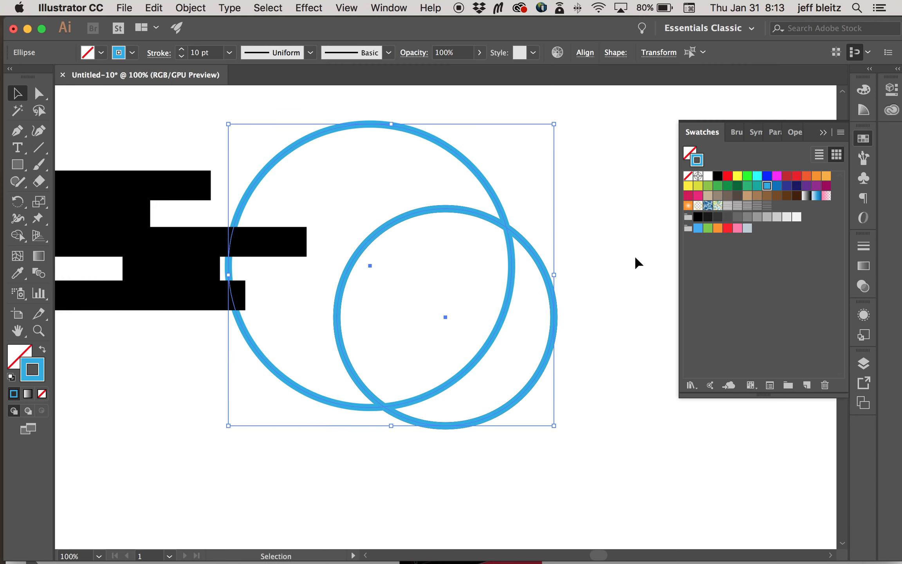
left_click(823, 134)
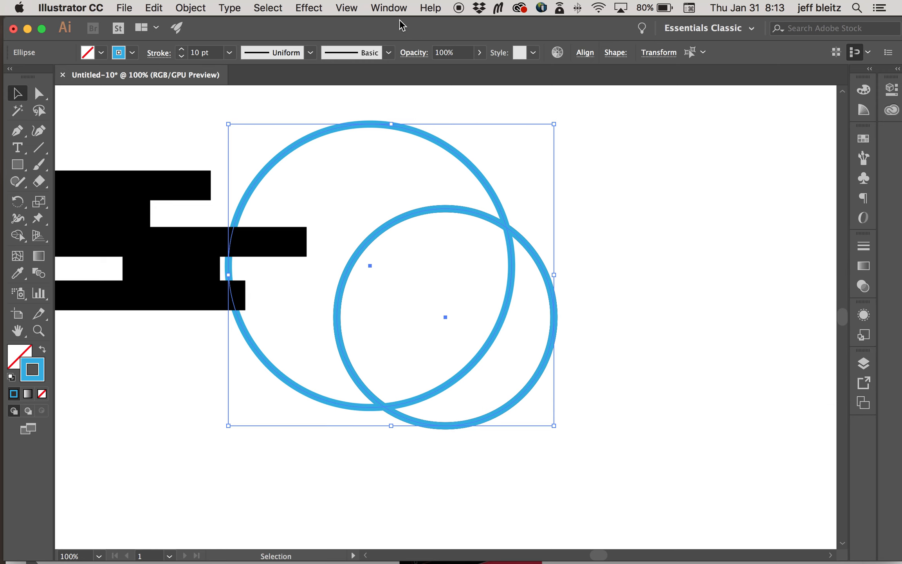
left_click(389, 8)
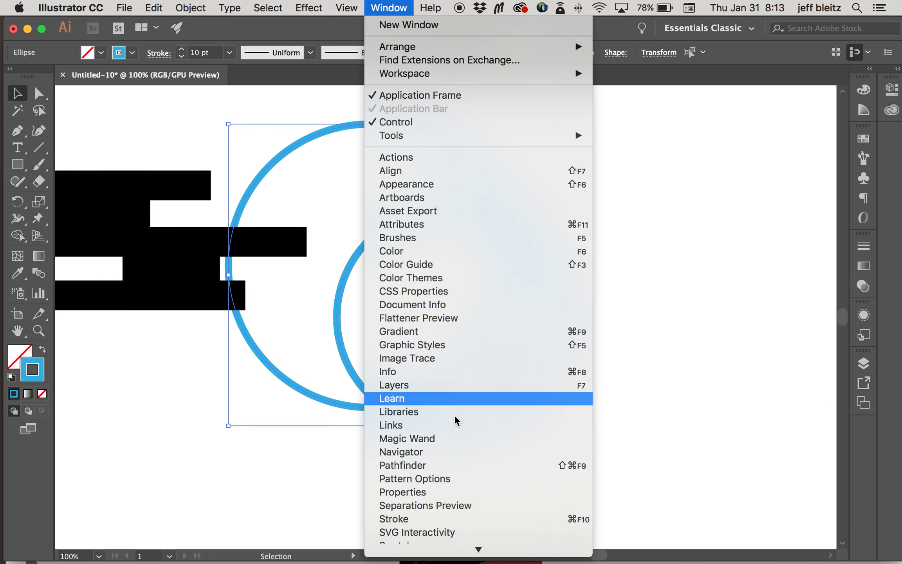
left_click(463, 465)
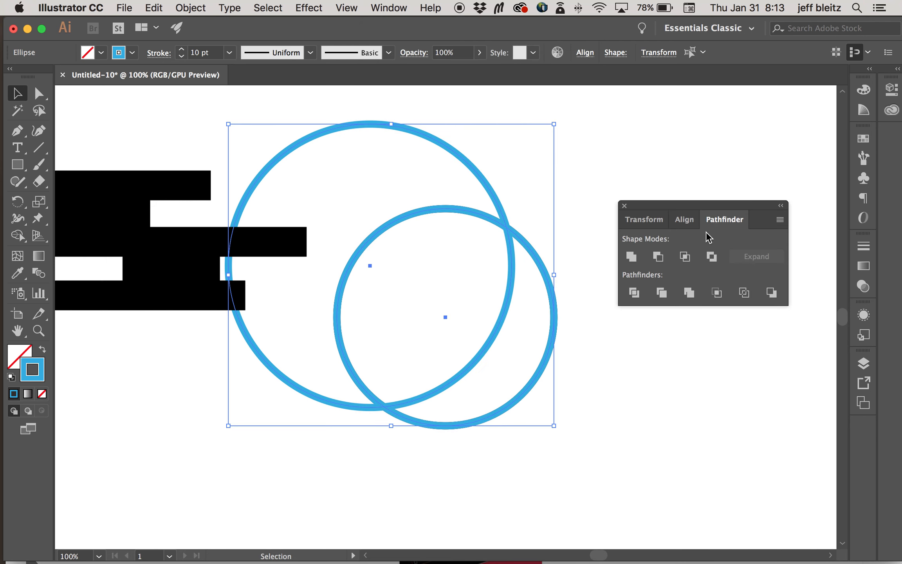
left_click(658, 257)
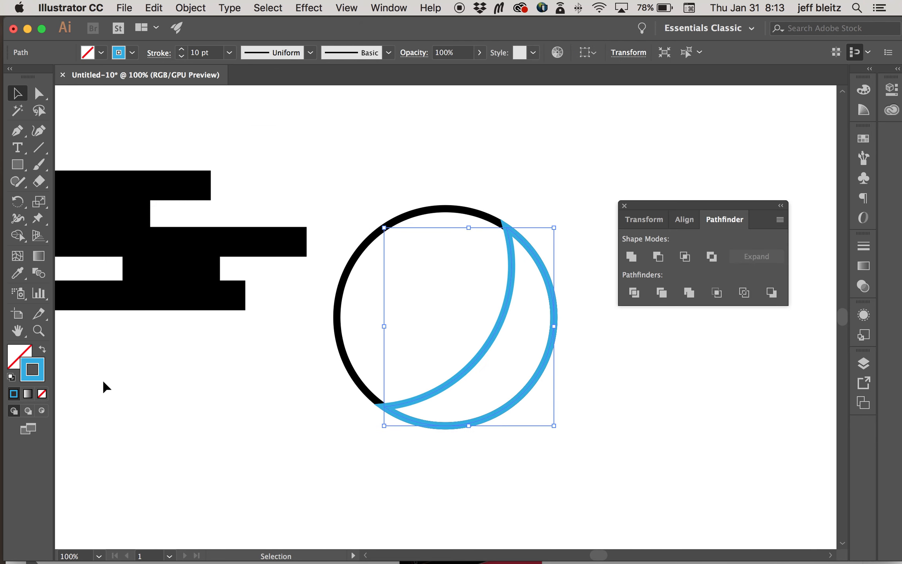
left_click(42, 349)
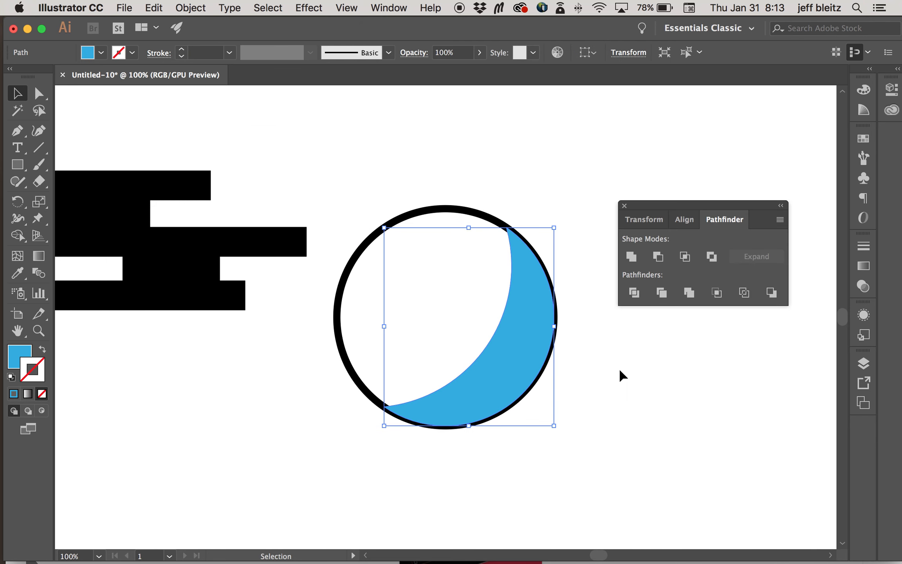
Send the blue crescent behind the black circle outline.
left_click(572, 360)
left_click(536, 357)
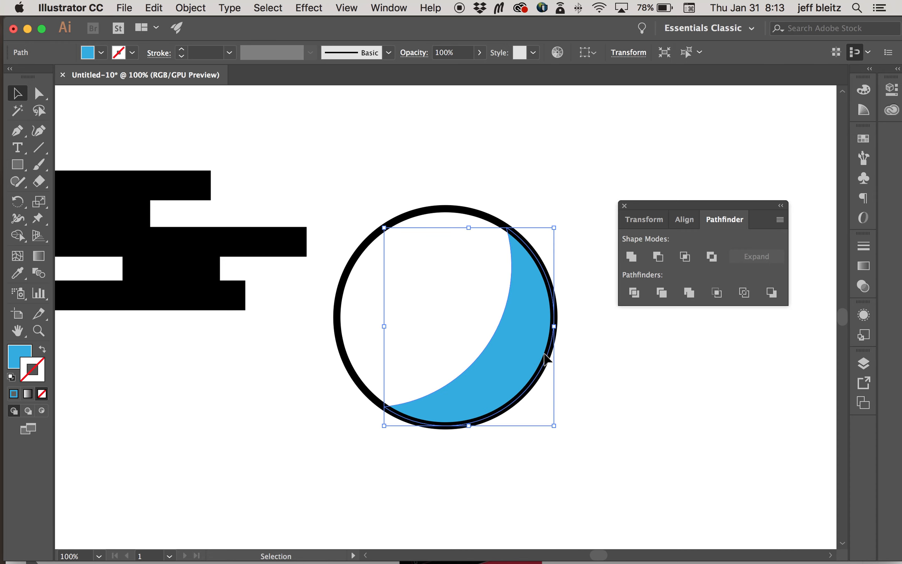
left_click(674, 400)
scroll(674, 400, "right", 2)
scroll(674, 400, "down", 1)
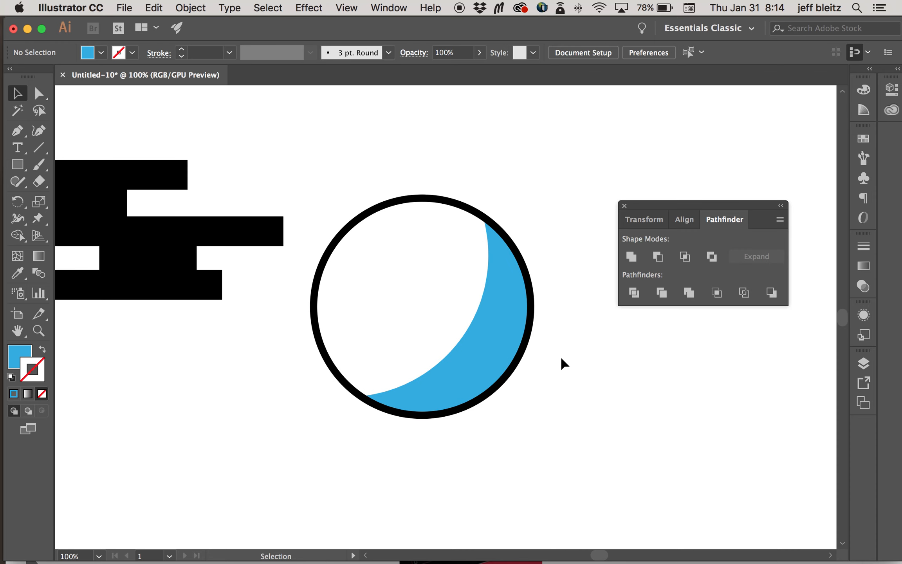
left_click(509, 347)
left_click(624, 385)
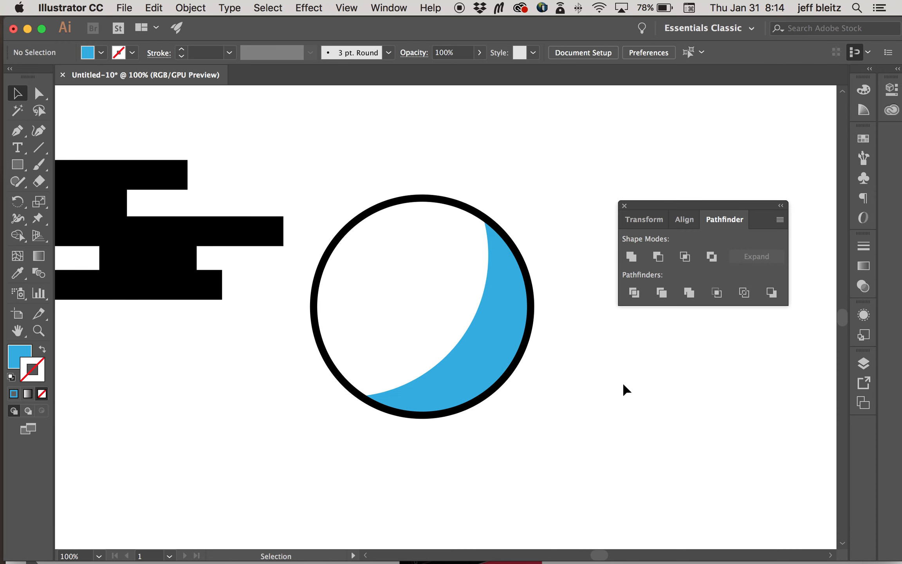
Reduce the black circle's stroke weight to 3 pt.
left_click(466, 209)
key("super")
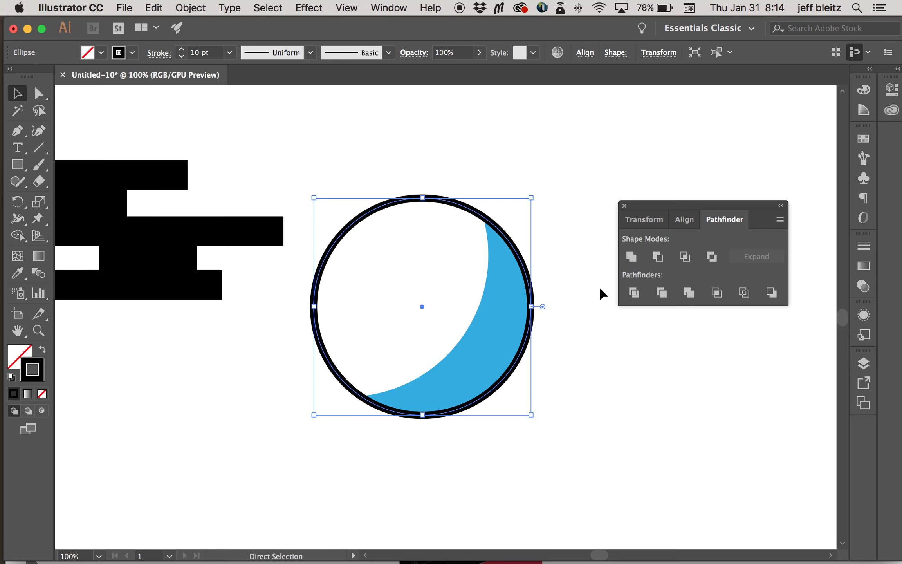
key("super")
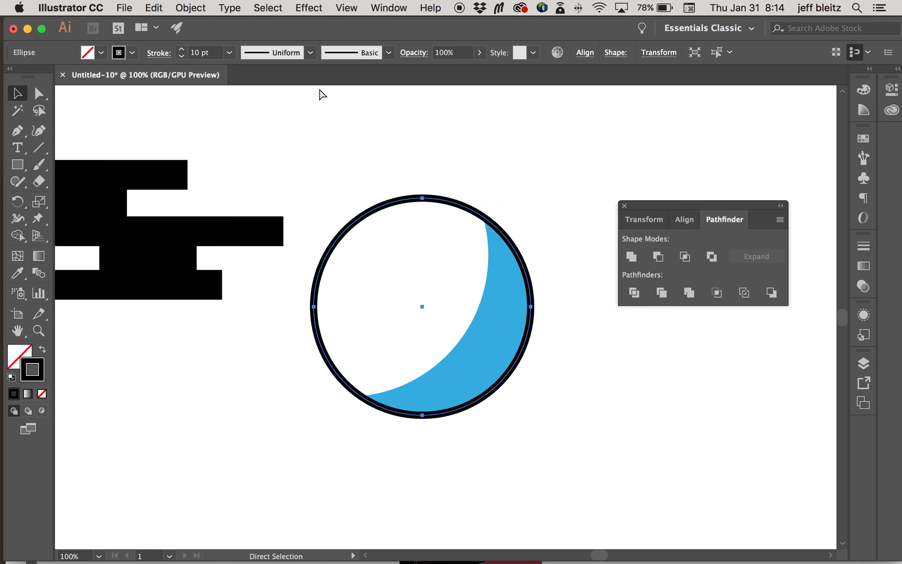
key("Down")
key("Down")
key("Down")
key("Down")
key("Down")
key("Down")
key("Down")
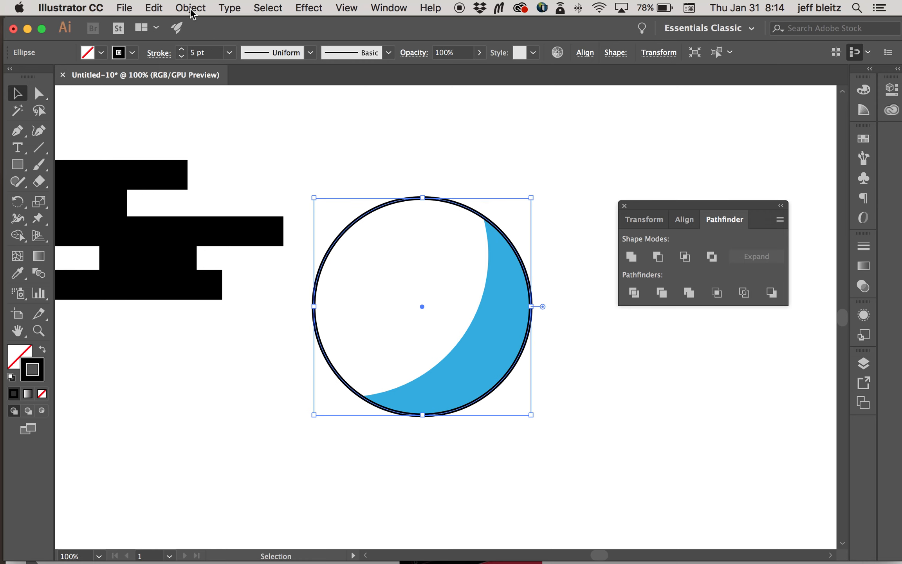
Copy the thin black circle and paste the duplicate in front.
left_click(192, 10)
mouse_move(152, 12)
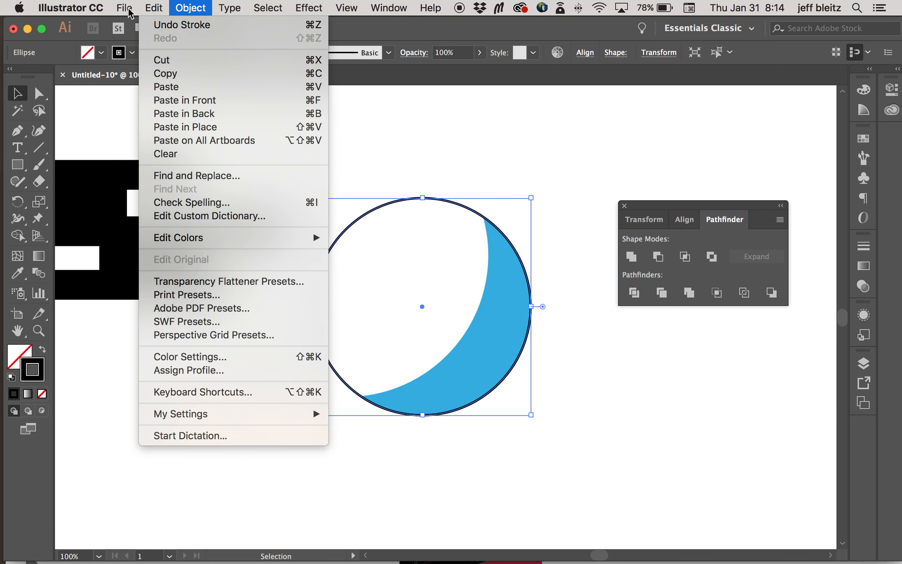
left_click(171, 77)
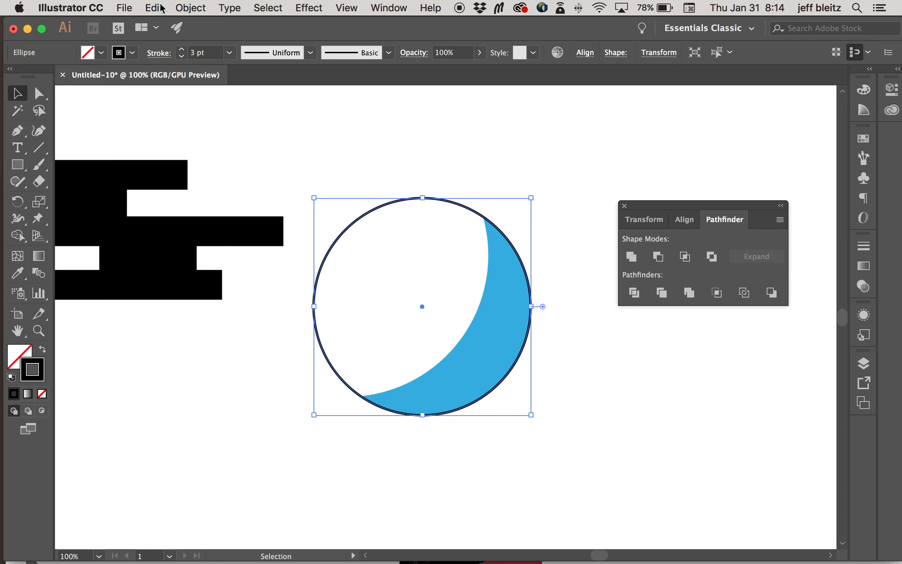
left_click(158, 10)
left_click(187, 100)
Undo the pasted circle copy, the stroke weight reduction and the crescent's move to the back.
left_click(551, 205)
left_click(525, 303)
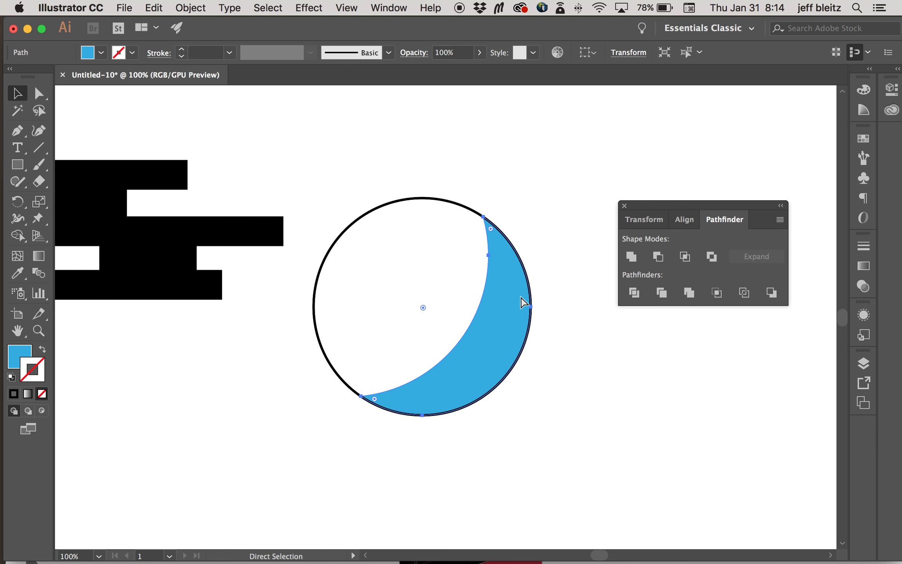
left_click(524, 304)
key("super+Up")
key("super+Up")
key("super+Up")
key("super+Up")
key("super+Up")
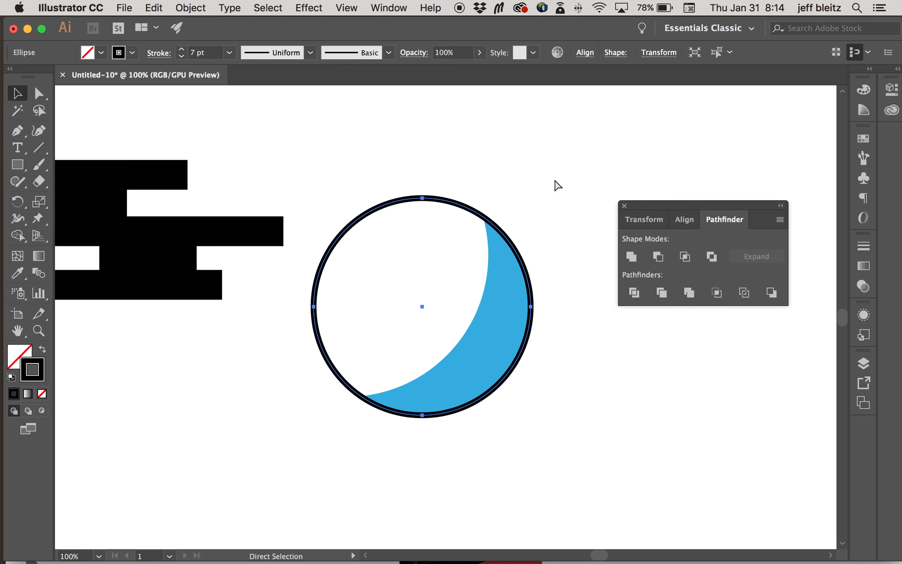
key("super+[")
left_click(550, 184)
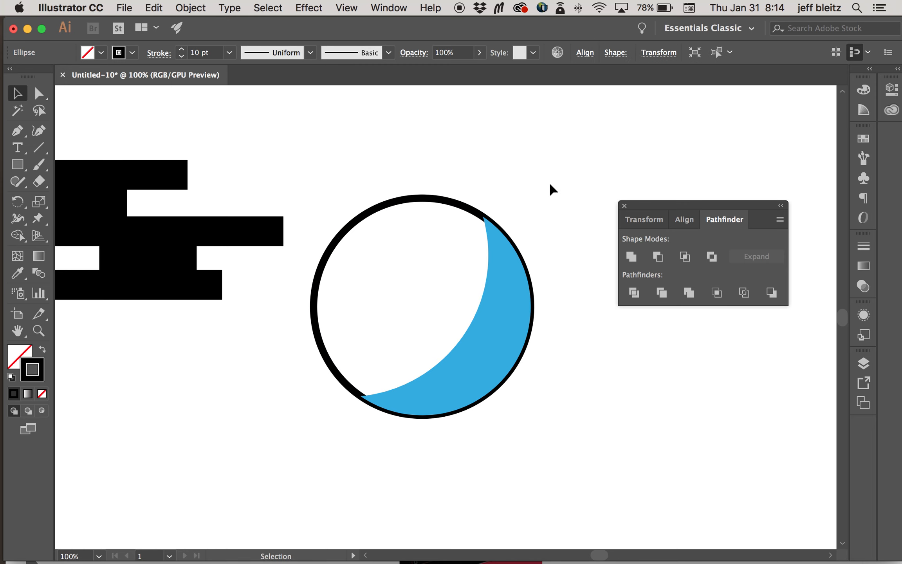
Duplicate the black circle outline in place, bring the copy to the front and give it an RGB Red stroke.
left_click(432, 201)
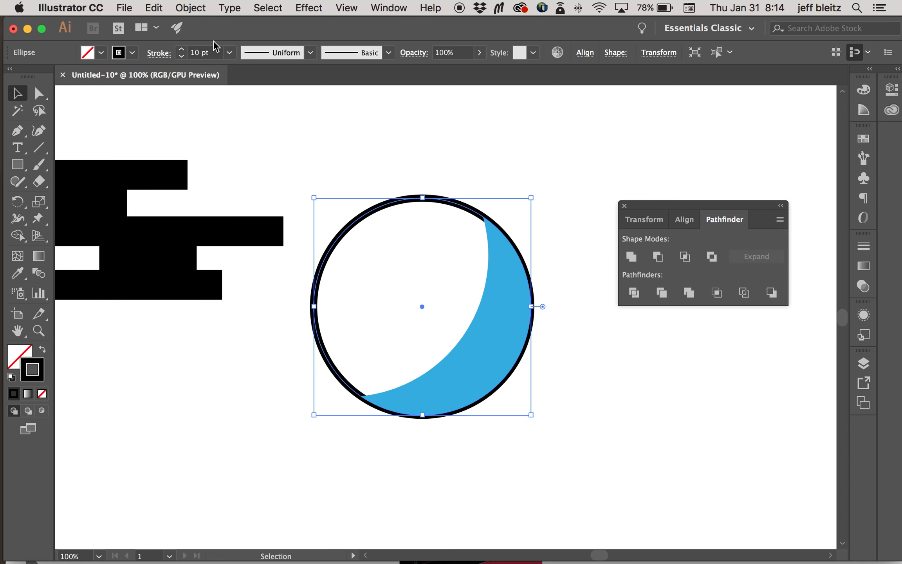
left_click(154, 8)
left_click(187, 74)
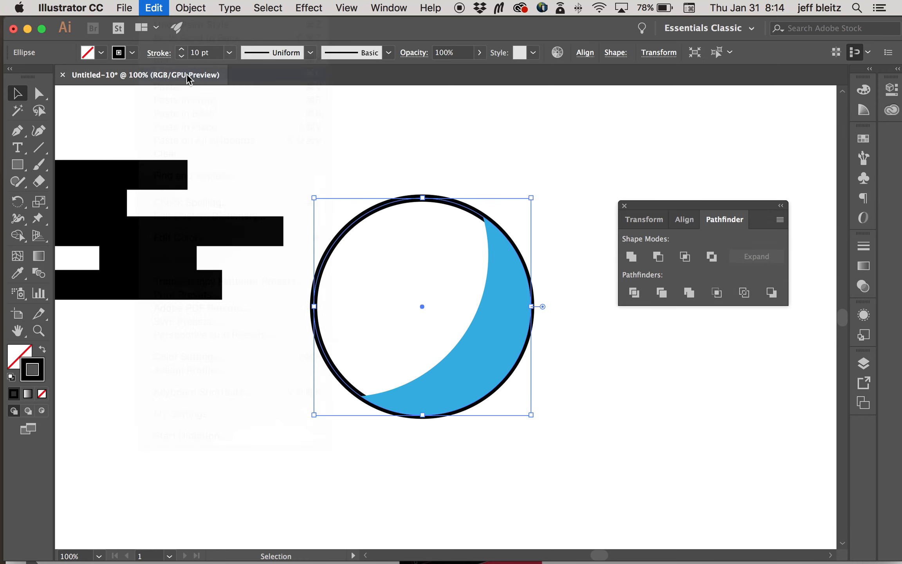
left_click(154, 8)
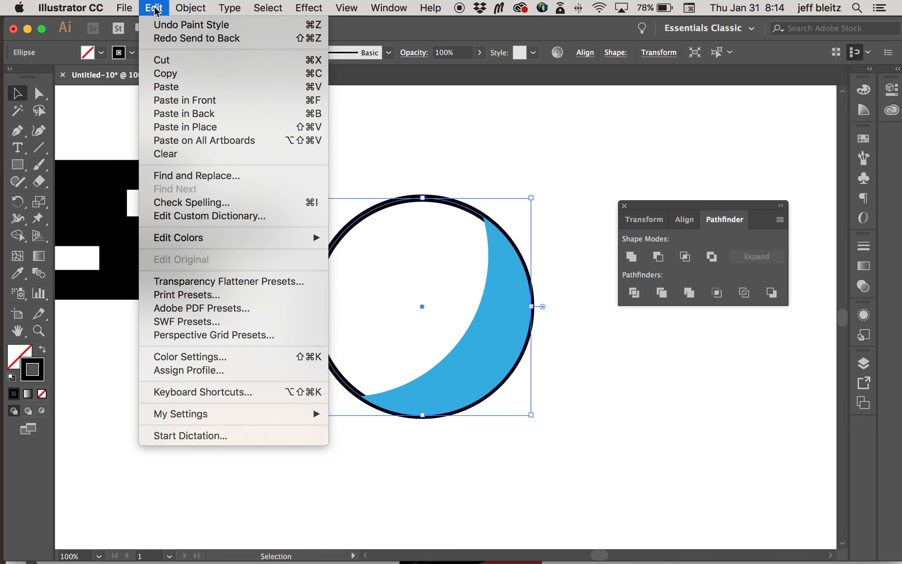
left_click(182, 103)
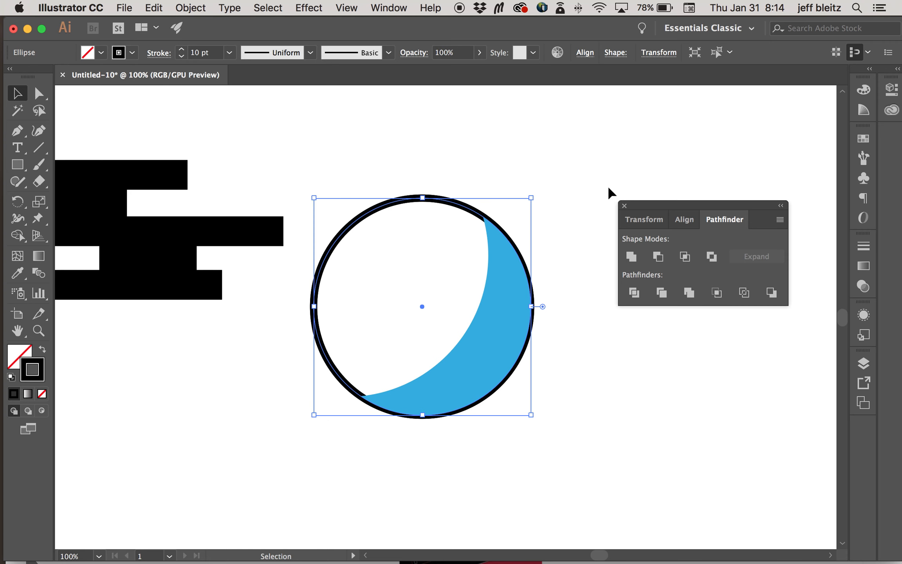
key("super+shift+]")
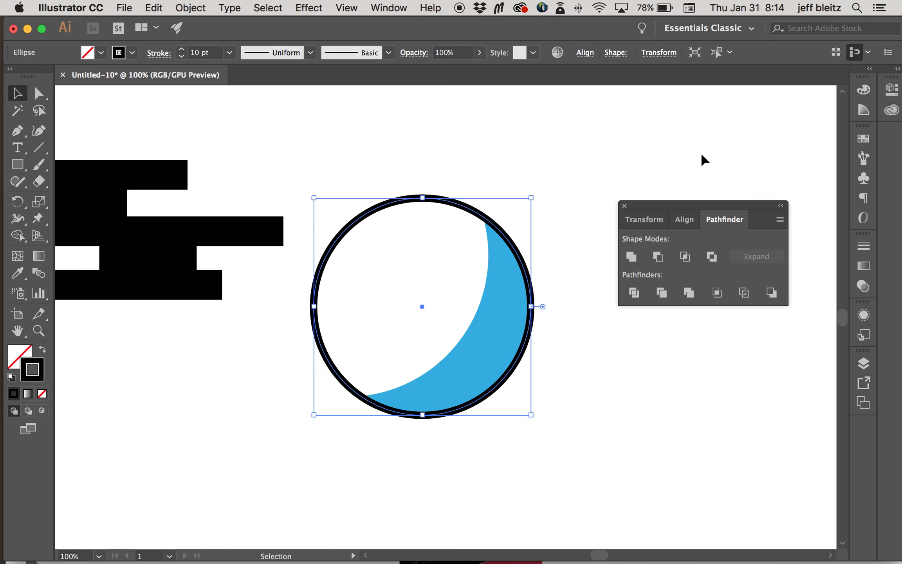
left_click(863, 138)
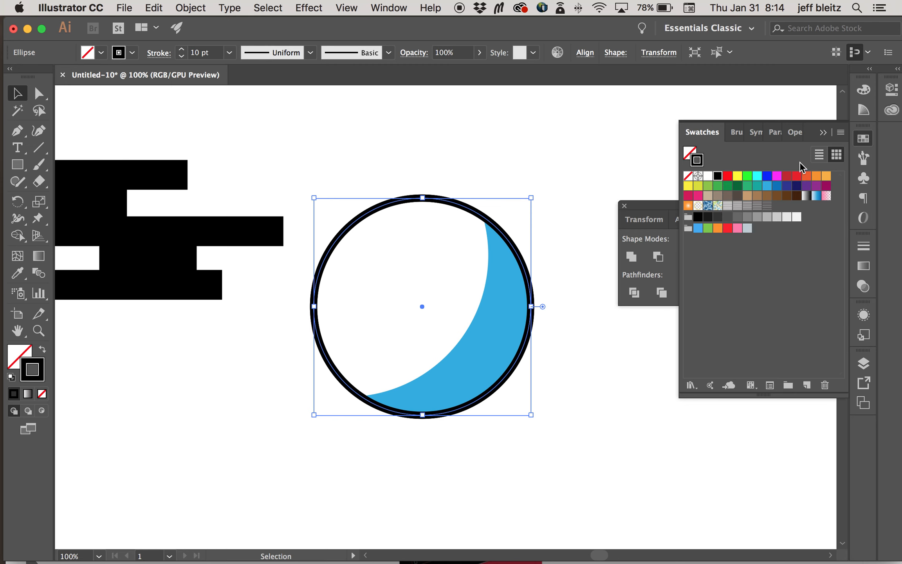
left_click(728, 177)
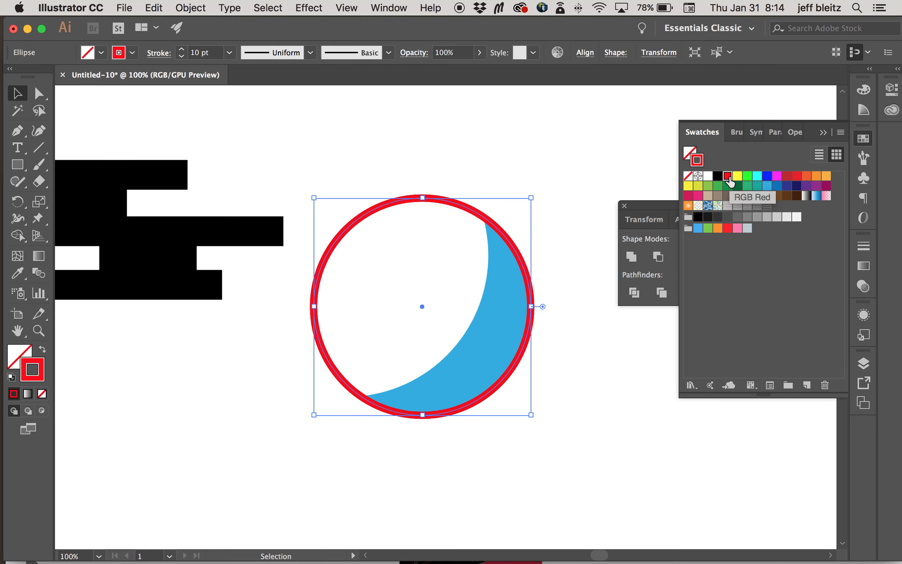
Duplicate the red circle, enlarge the copy slightly and offset it up and left, leaving a thin crescent of the original uncovered.
left_click(486, 177)
left_click(486, 220)
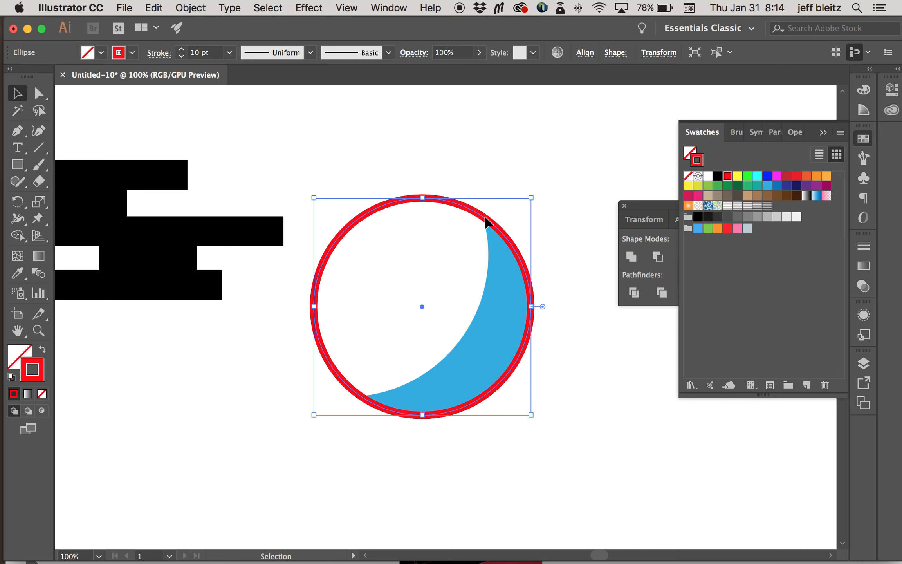
left_click_drag(482, 216, 463, 198)
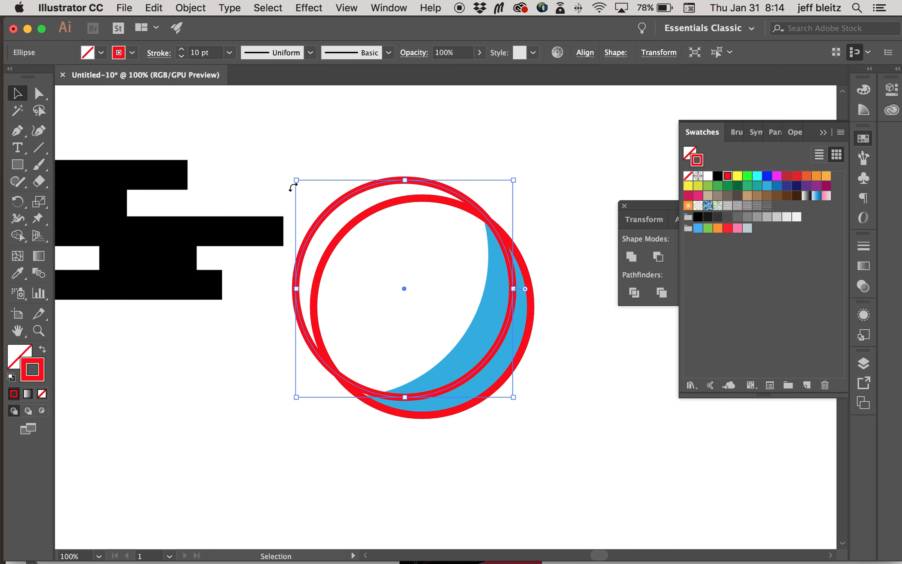
left_click_drag(295, 182, 271, 155)
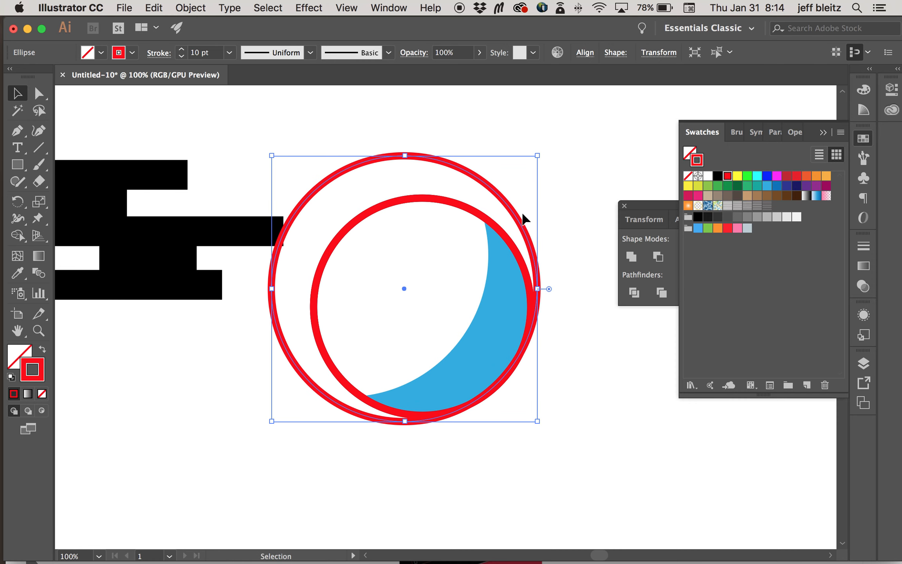
left_click_drag(518, 216, 499, 208)
Subtract the larger red circle from the smaller one with Minus Front and swap the crescent's stroke and fill colors.
left_click(533, 313, "shift")
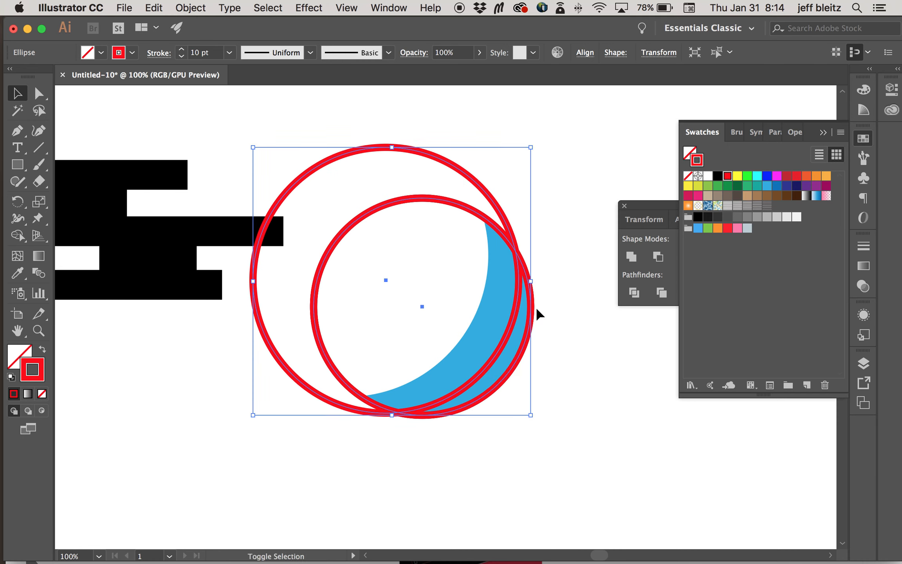
left_click(671, 279)
left_click(658, 256)
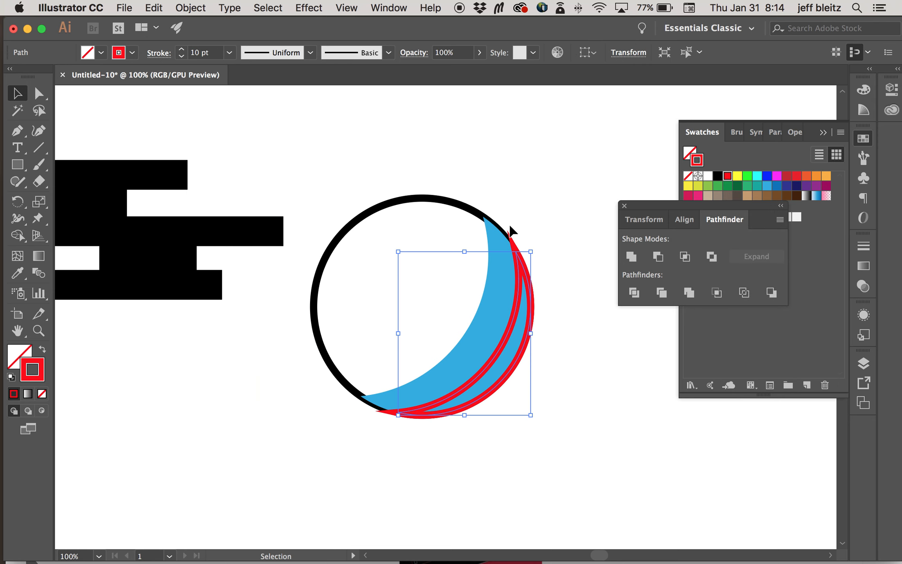
left_click(42, 350)
left_click(538, 227)
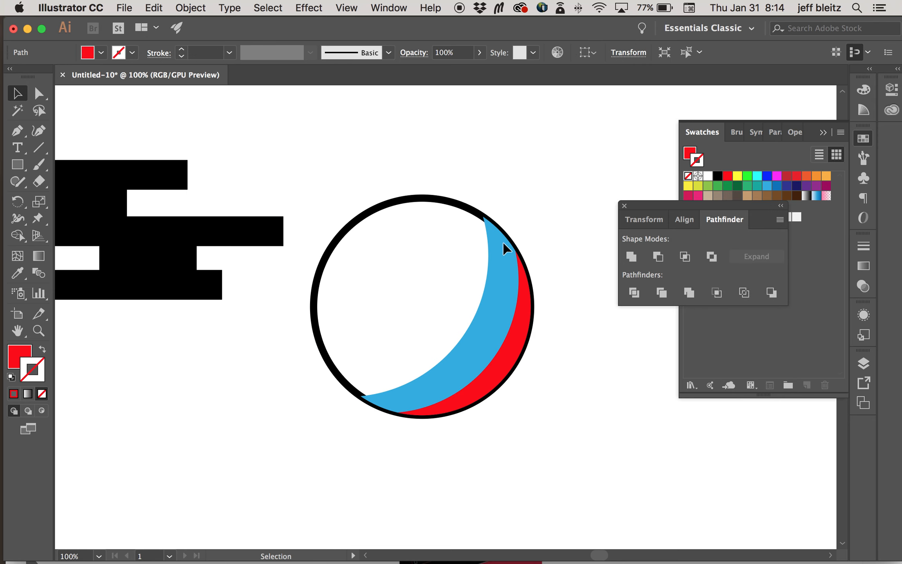
Bring the black circle outline in front of the blue and red crescents.
left_click(455, 211)
key("super")
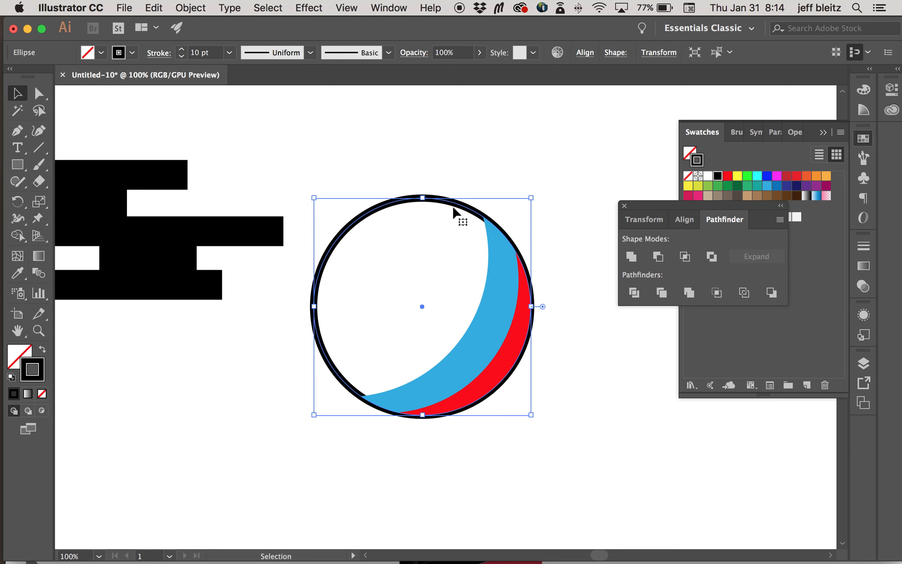
key("super")
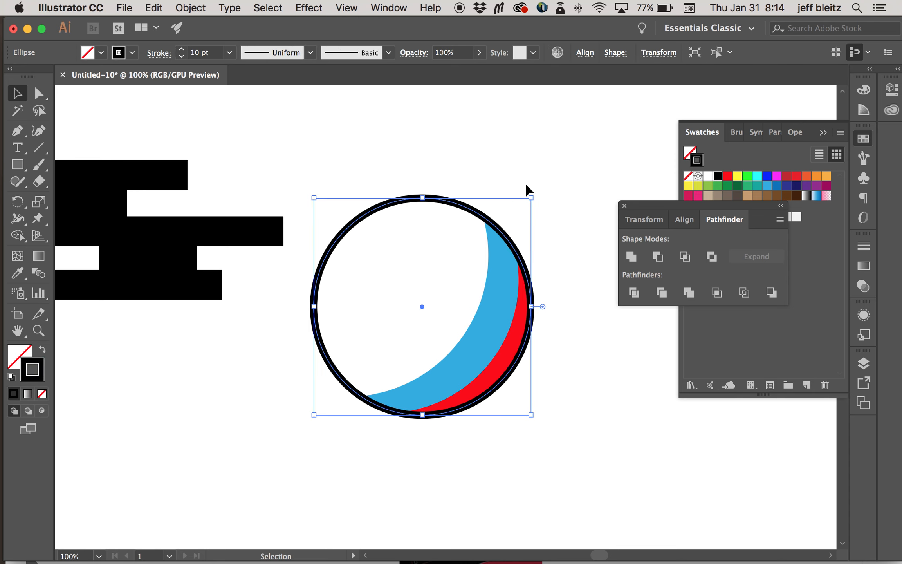
left_click(534, 217)
Select the blue crescent and close the Pathfinder panel.
left_click(491, 301)
scroll(503, 298, "right", 5)
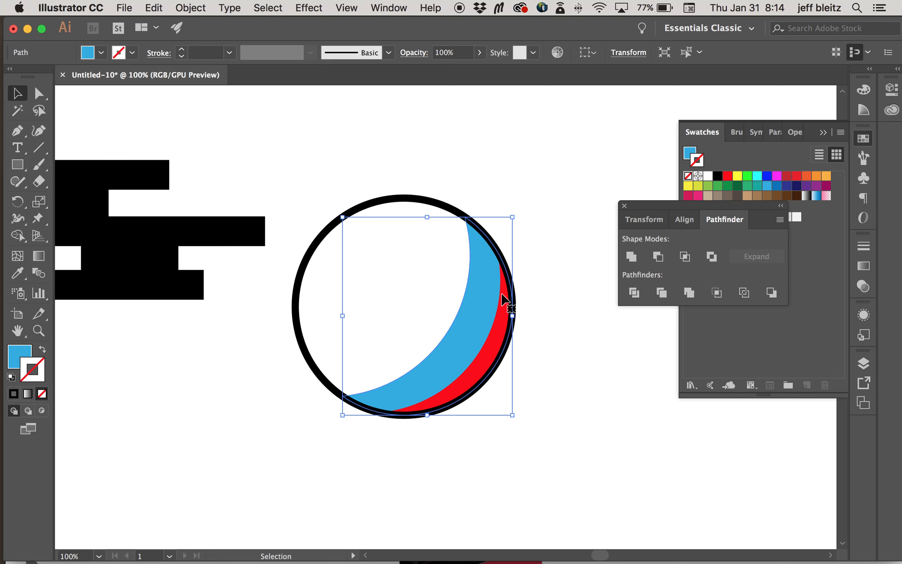
left_click(624, 206)
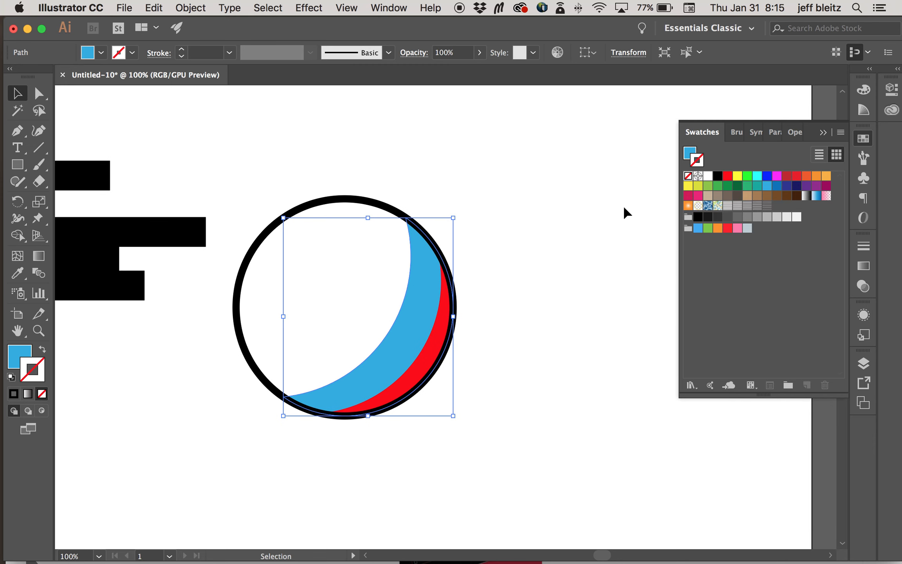
scroll(619, 220, "left", 3)
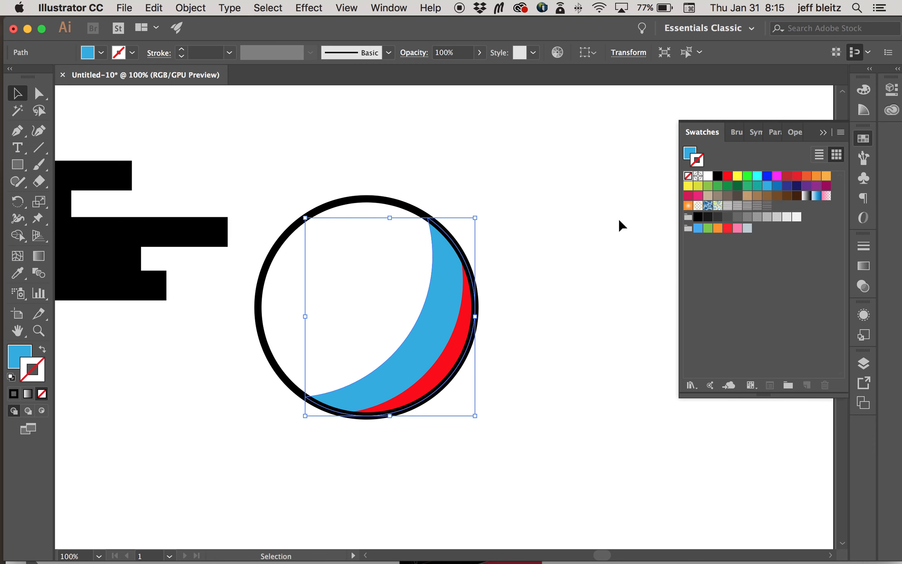
left_click(553, 236)
left_click(494, 261)
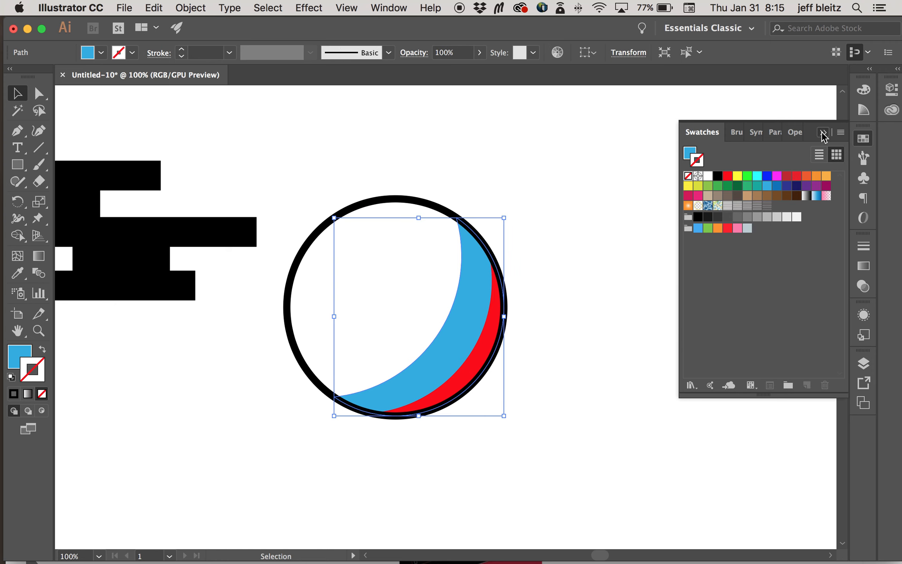
Try to load the Basic Graphics_Lines pattern library from the document swatches.
left_click(824, 133)
left_click(864, 138)
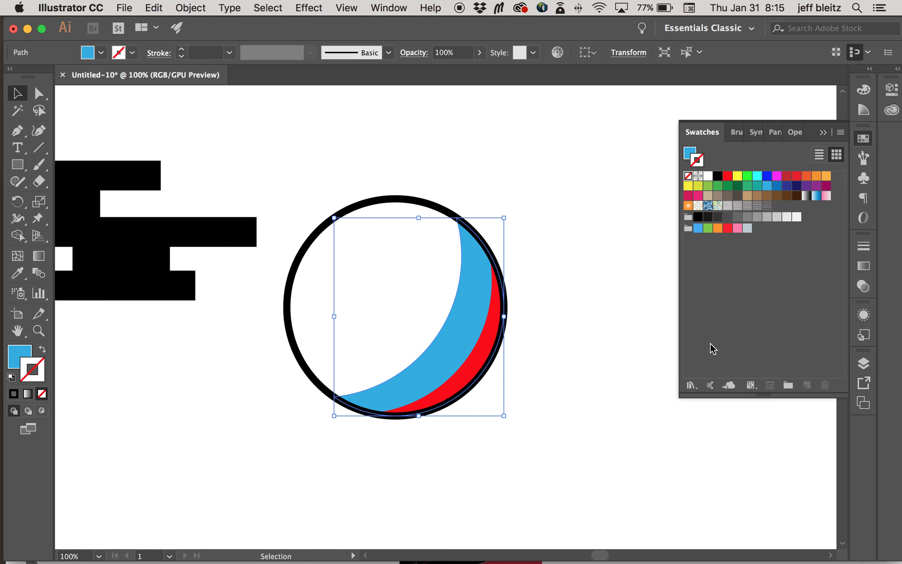
left_click(697, 387)
mouse_move(709, 419)
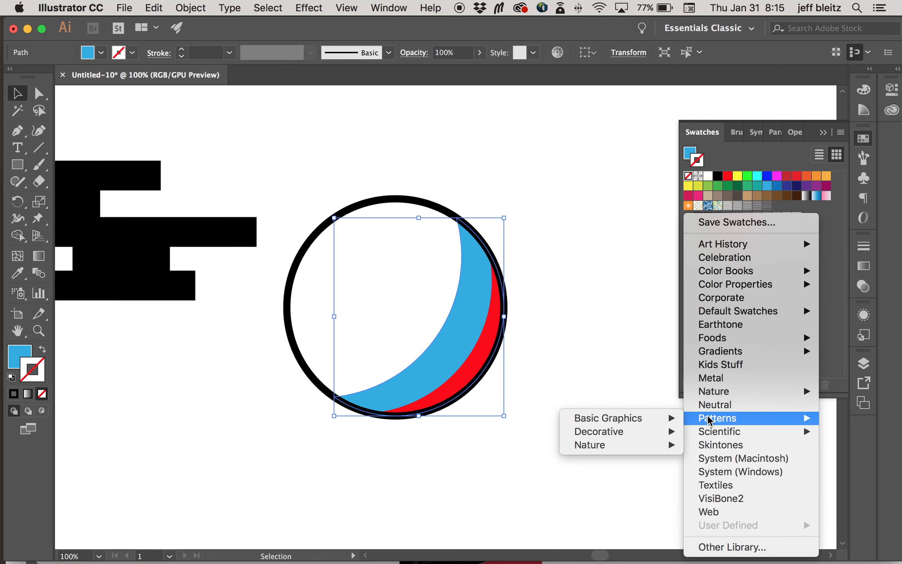
mouse_move(661, 425)
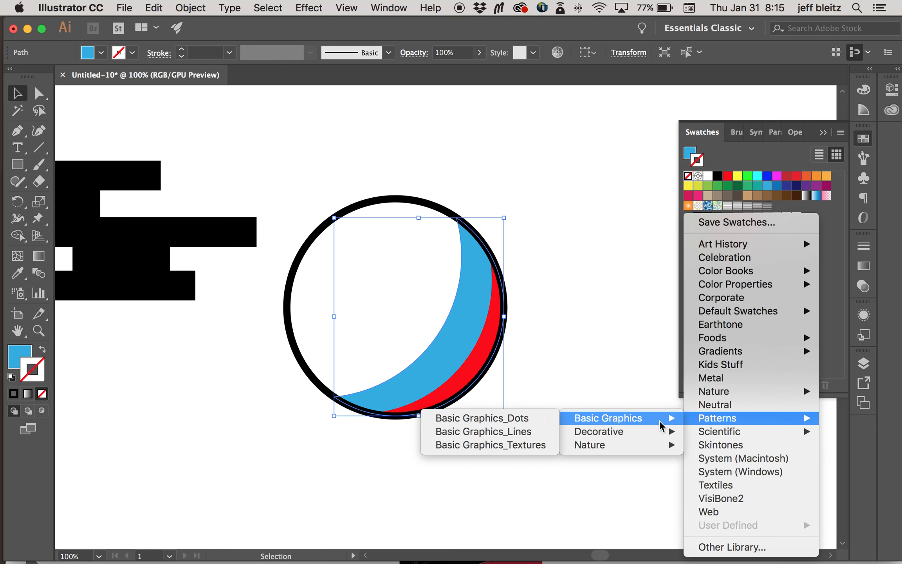
left_click(509, 433)
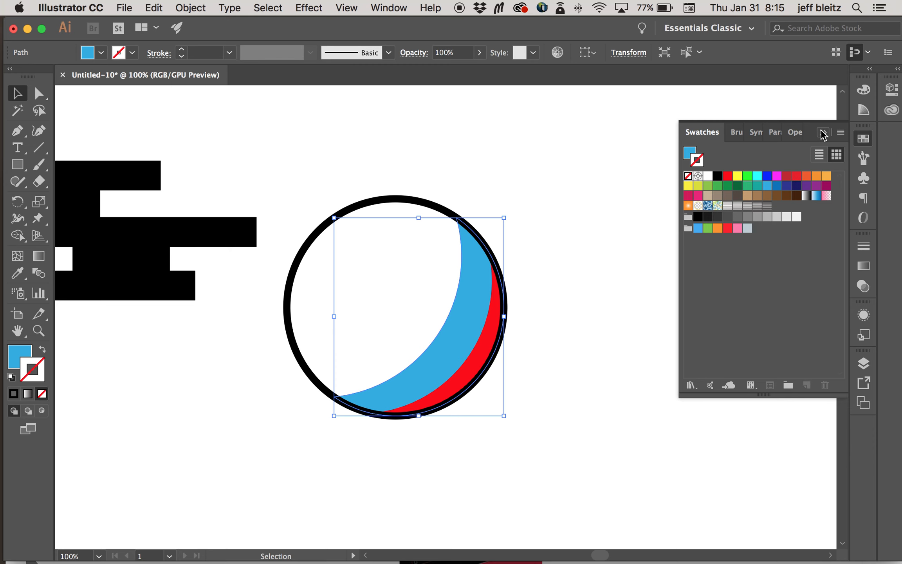
Open the Basic Graphics_Lines pattern library from the blue crescent's fill swatches.
left_click(100, 53)
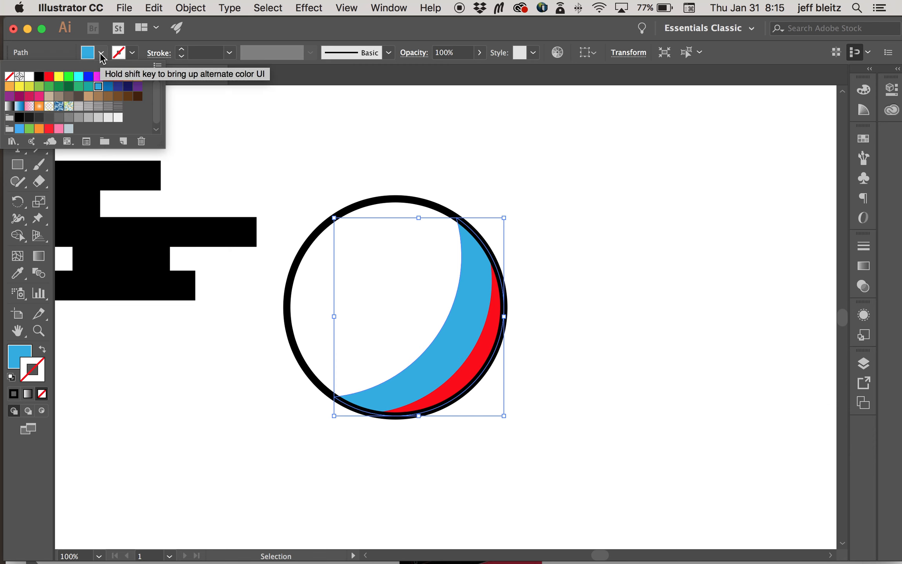
left_click(13, 142)
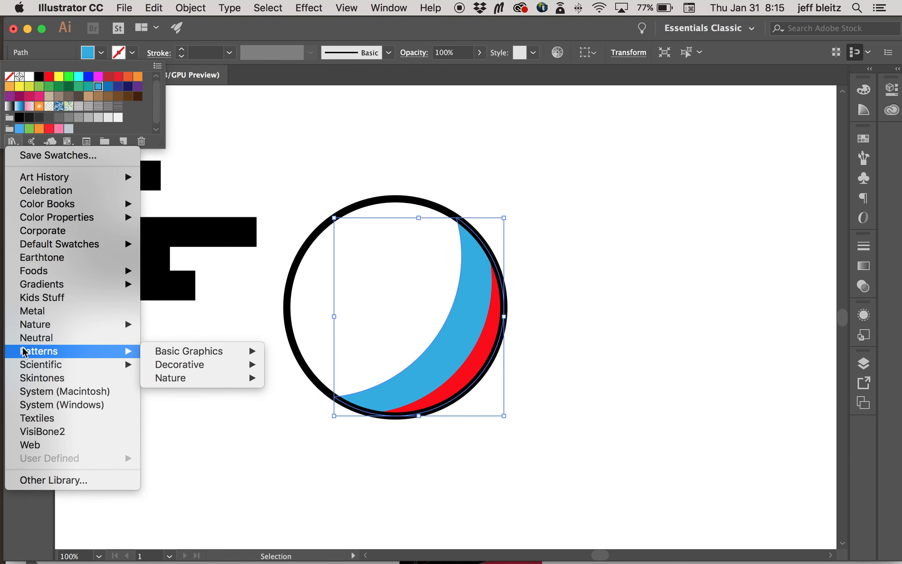
mouse_move(29, 351)
mouse_move(204, 352)
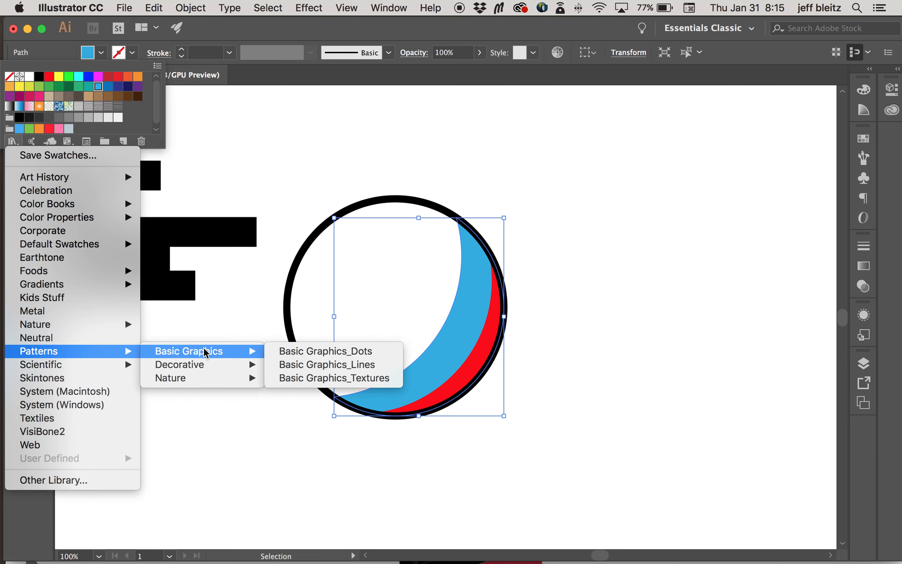
left_click(309, 365)
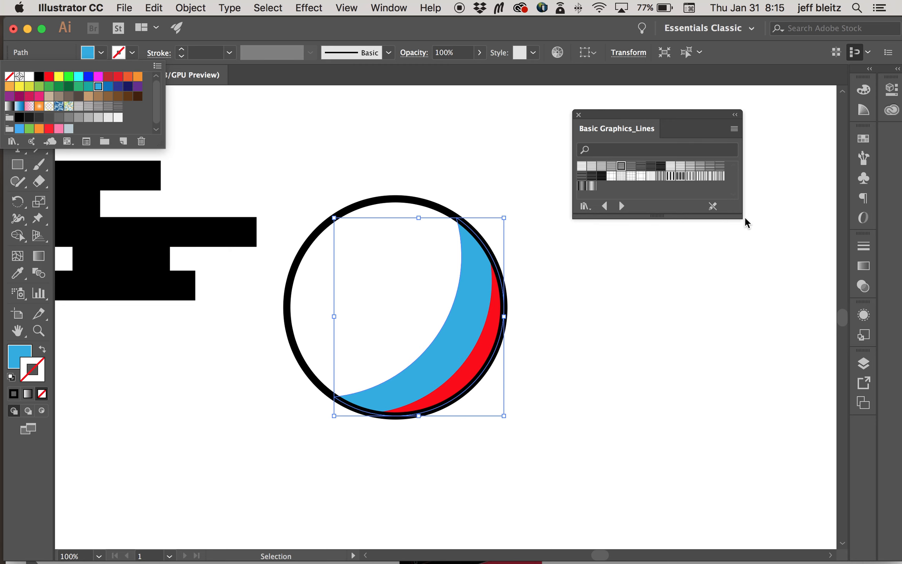
left_click(13, 142)
mouse_move(47, 352)
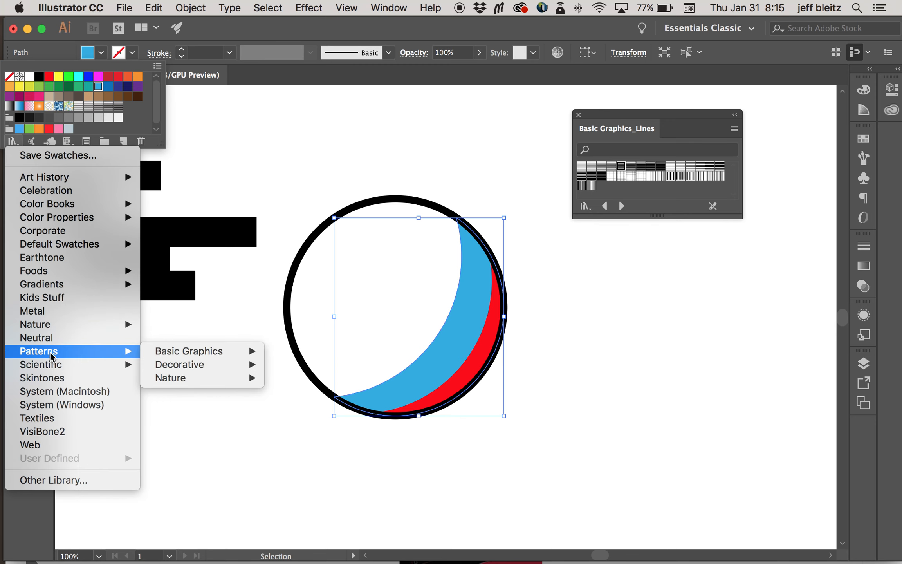
mouse_move(186, 352)
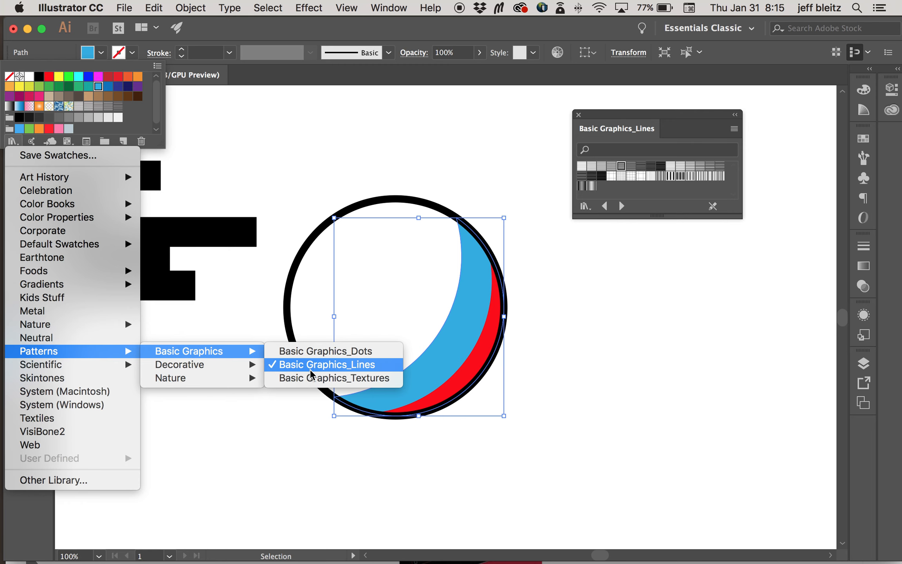
mouse_move(231, 366)
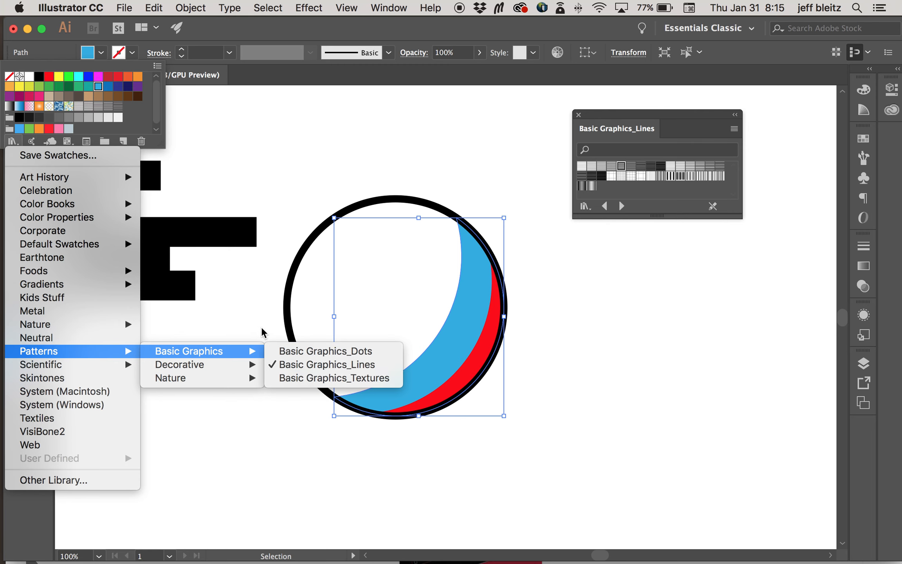
left_click(467, 291)
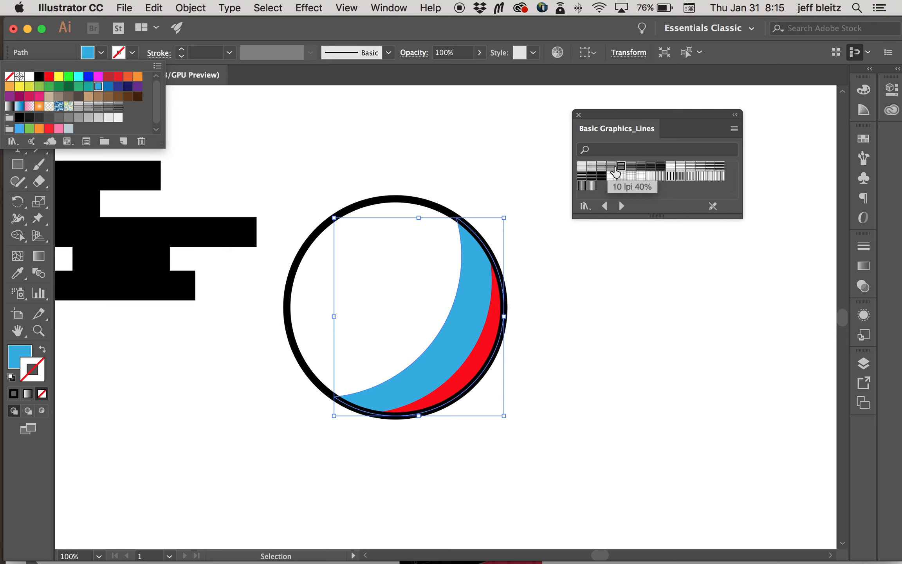
Fill the blue crescent with the third line pattern in the Basic Graphics_Lines library.
left_click(595, 168)
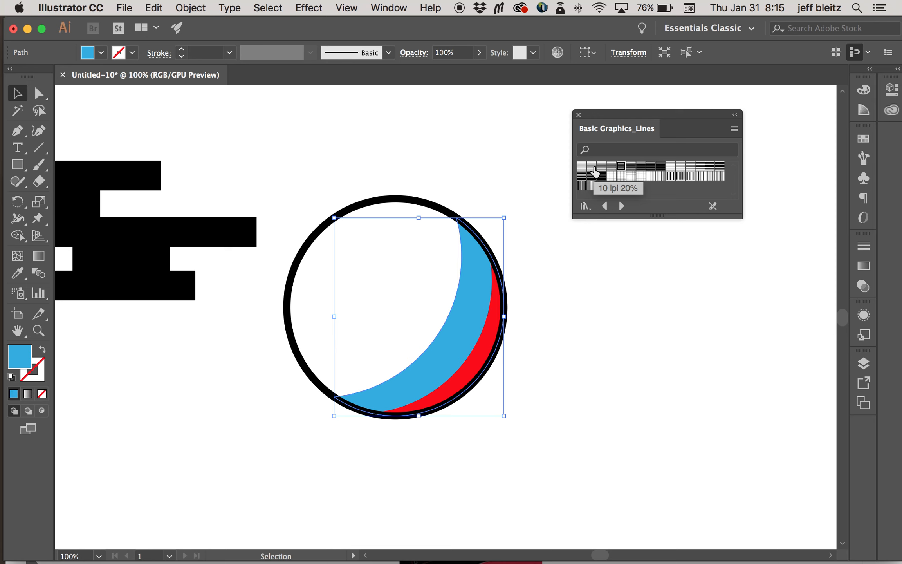
left_click(600, 168)
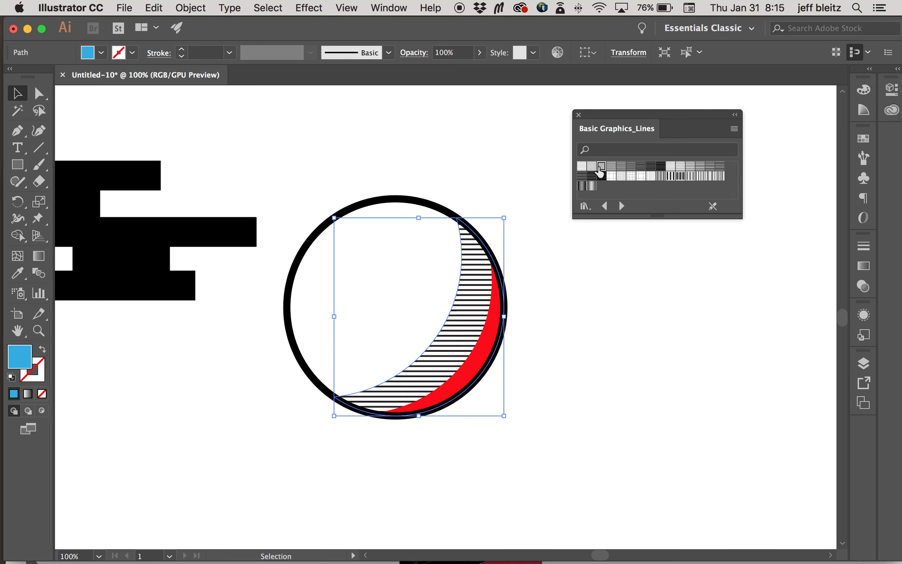
Fill the red crescent with the denser fifth line pattern in the Basic Graphics_Lines library.
left_click(550, 251)
left_click(501, 337)
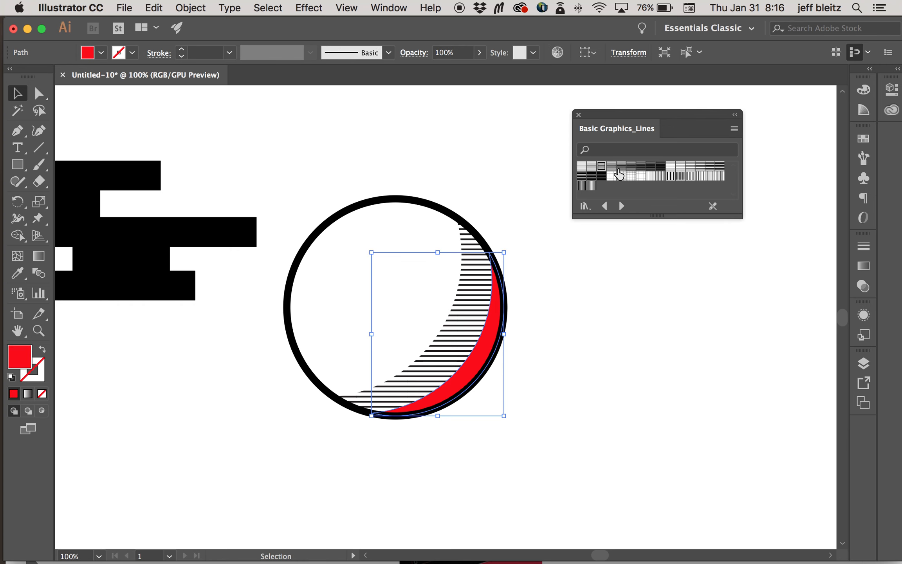
left_click(621, 168)
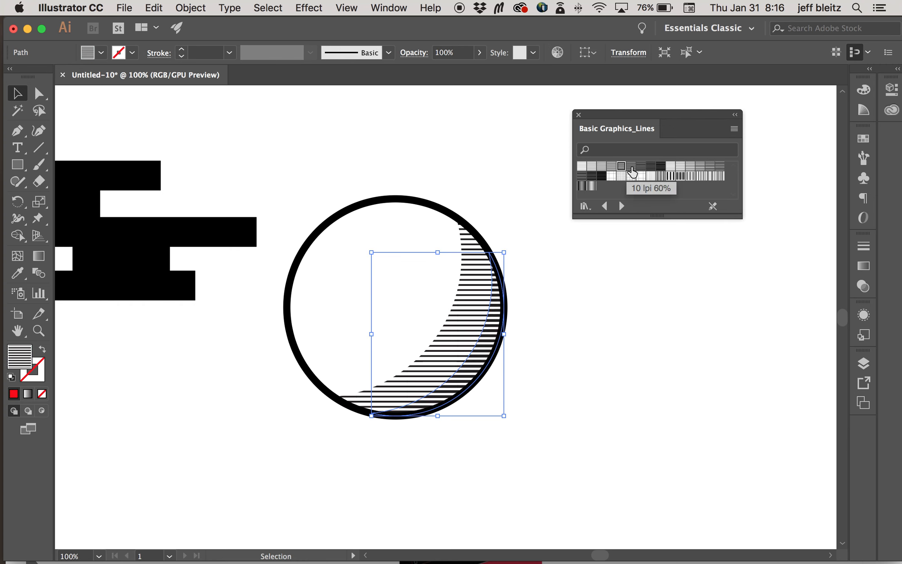
Fill the narrow crescent with the 10 lpi 60% line pattern and close the Basic Graphics_Lines library.
left_click(631, 168)
left_click(614, 305)
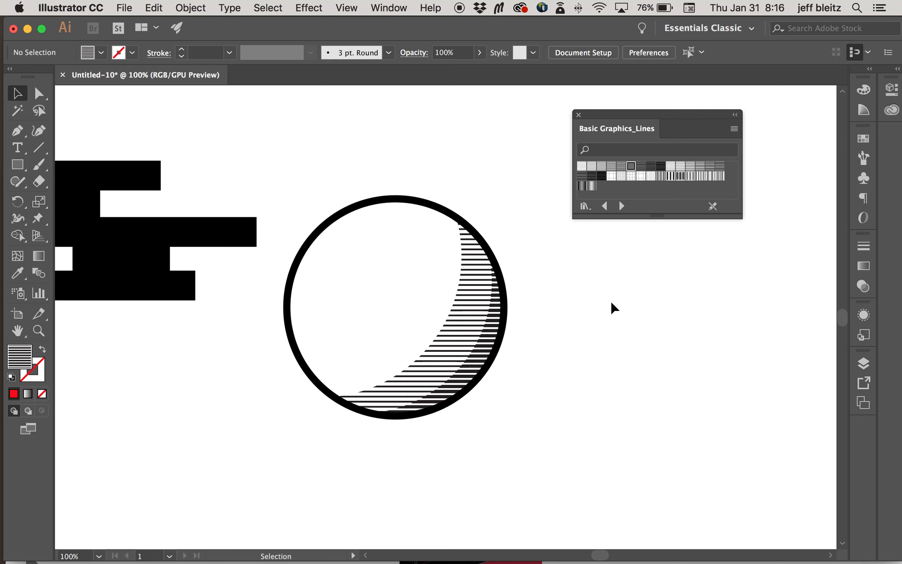
left_click(477, 312)
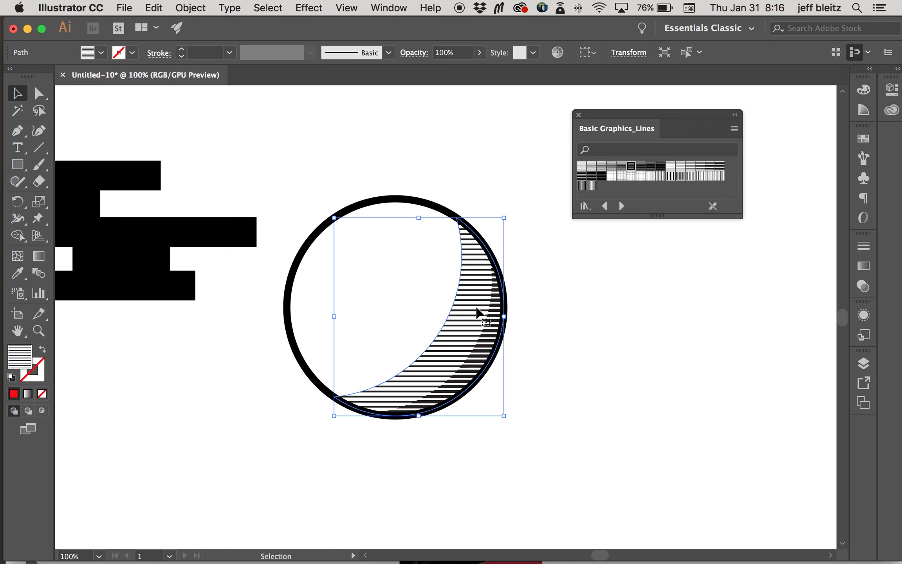
left_click(579, 115)
Set up a previewed 60° rotation of the wide crescent that transforms only its pattern, with Transform Objects off.
scroll(574, 161, "left", 4)
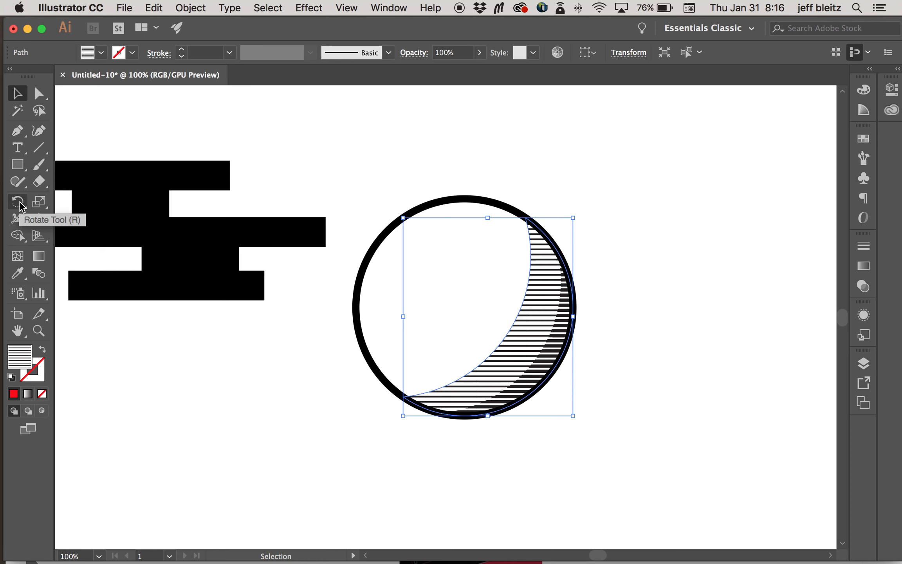
left_click_drag(23, 204, 31, 233)
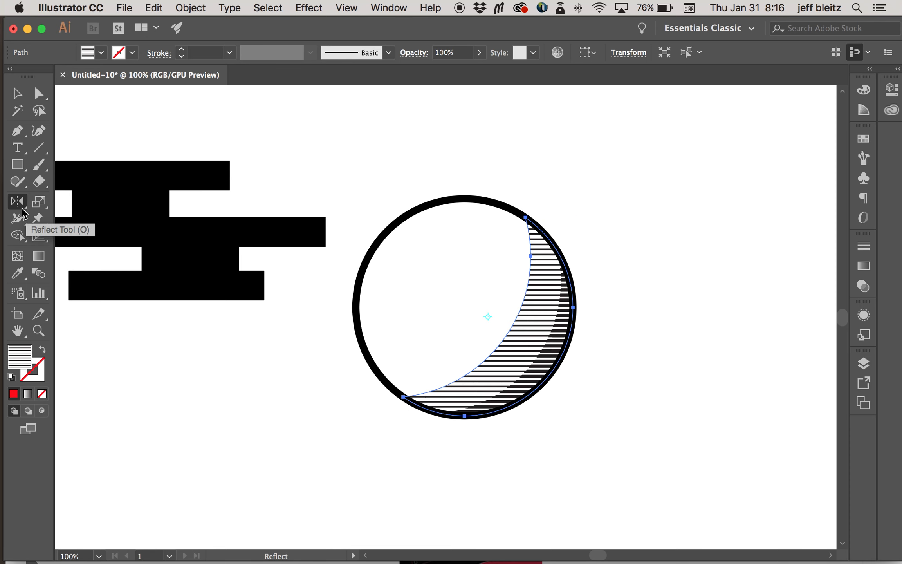
left_click(24, 212)
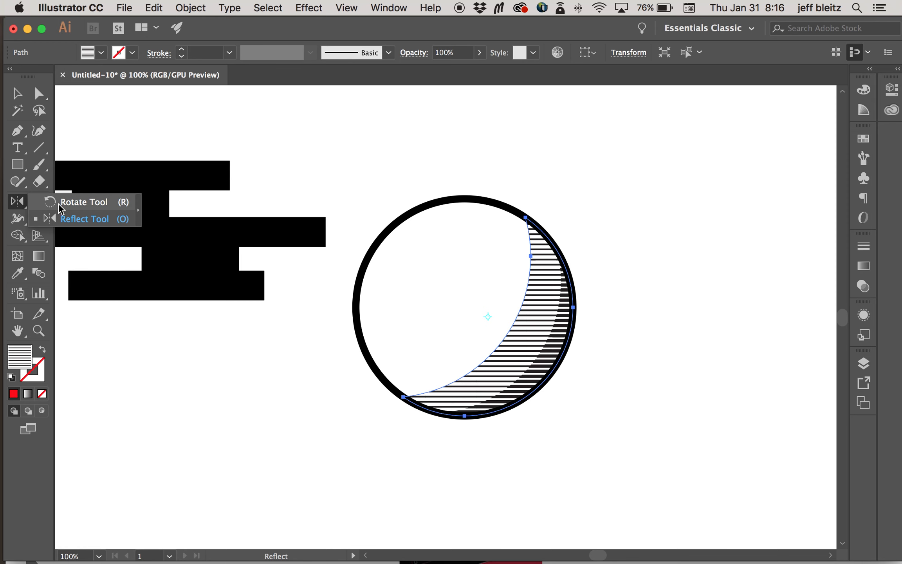
left_click(58, 206)
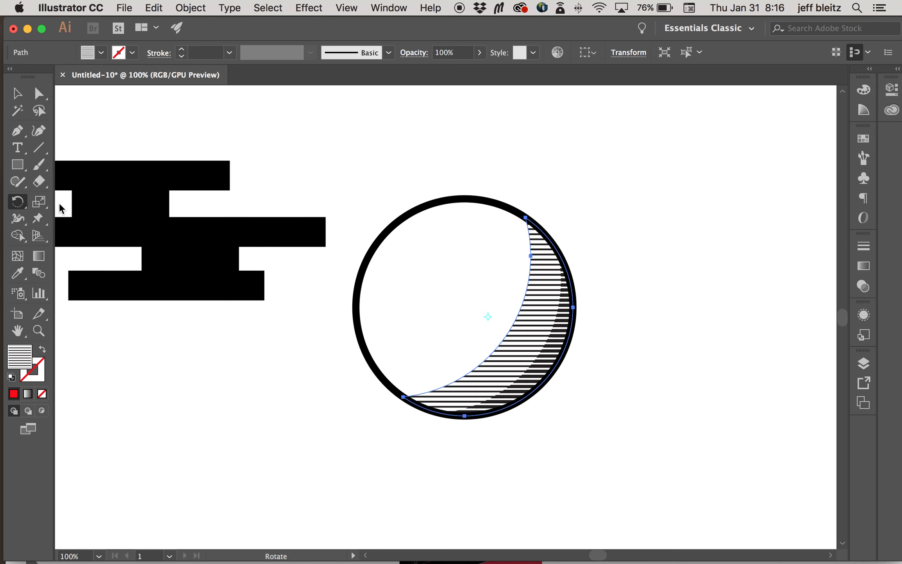
double_click(17, 203)
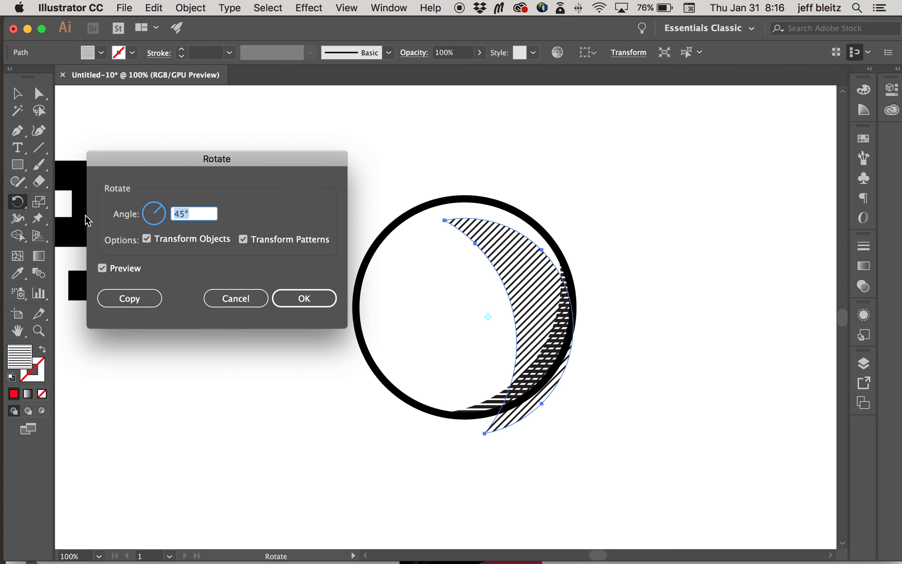
left_click_drag(203, 160, 283, 146)
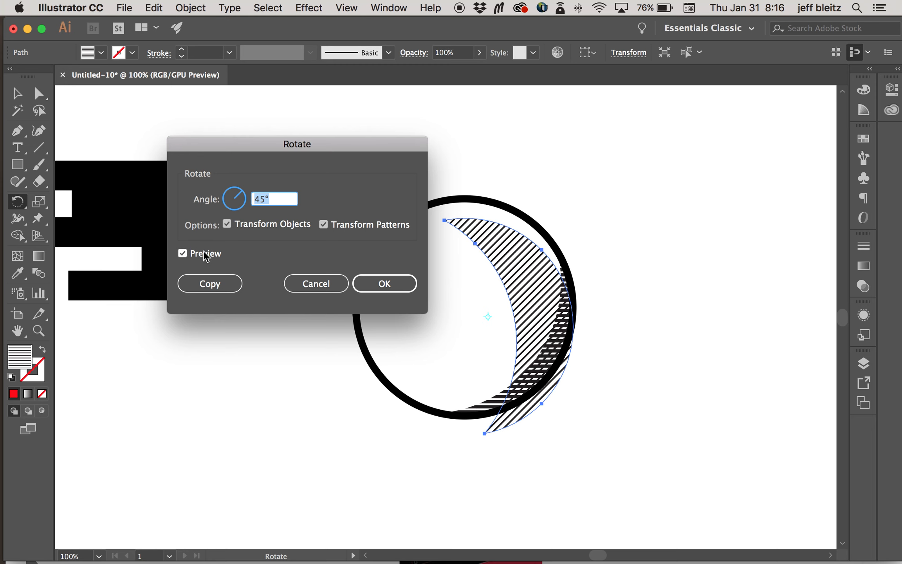
type("60")
left_click(184, 253)
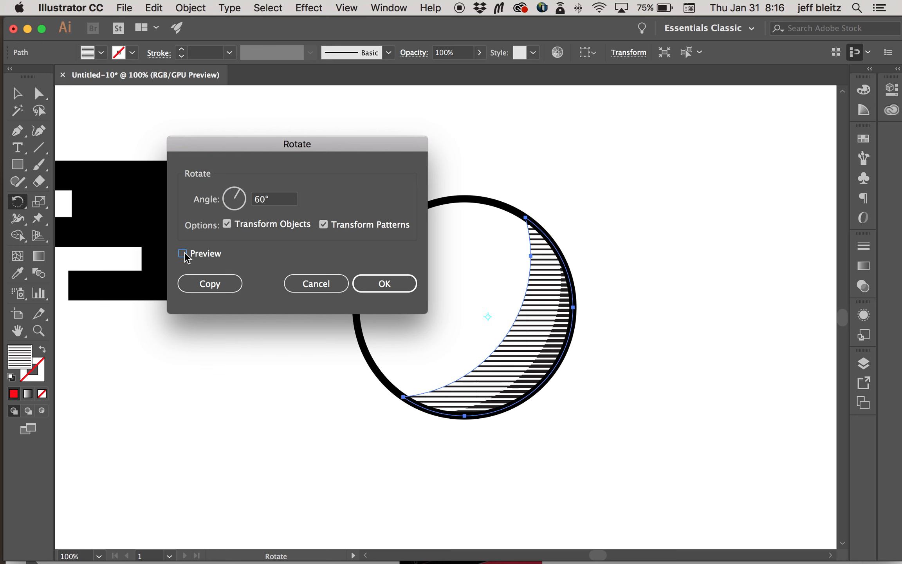
left_click(183, 254)
left_click_drag(297, 146, 248, 121)
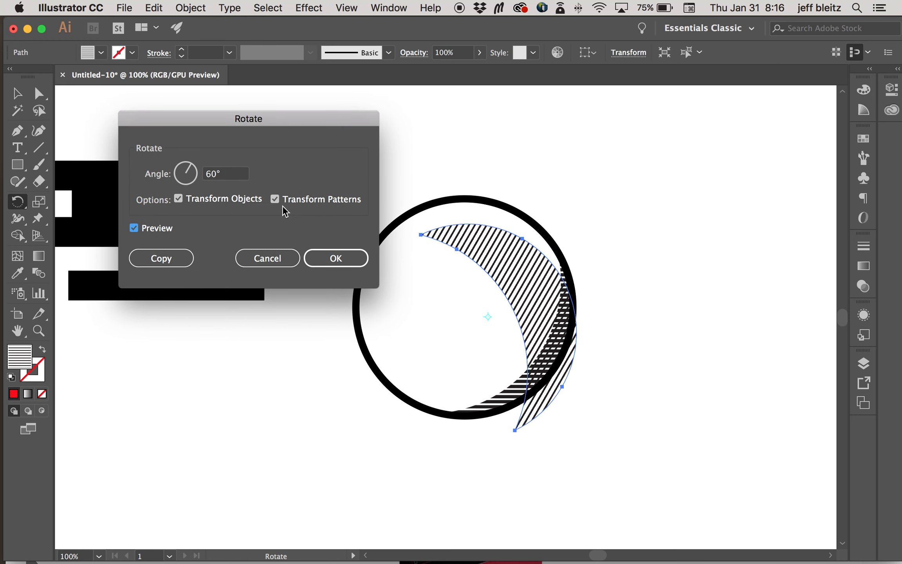
left_click(178, 199)
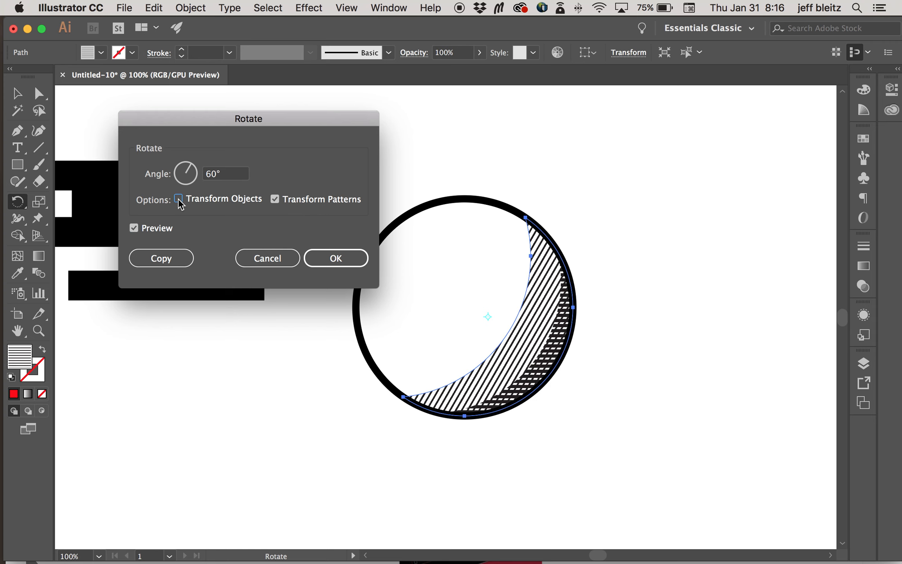
Set the wide crescent's pattern rotation angle to 32° and apply it.
left_click(212, 173)
key("Down")
key("Down")
key("Down")
key("Down")
key("Down")
key("Down")
key("Down")
key("Down")
key("Down")
key("Down")
key("Down")
key("Down")
key("Down")
key("Down")
key("Down")
key("Down")
key("Down")
key("Down")
key("Down")
key("Down")
key("Down")
key("Down")
key("Down")
key("Down")
key("Down")
key("Down")
key("Down")
key("Down")
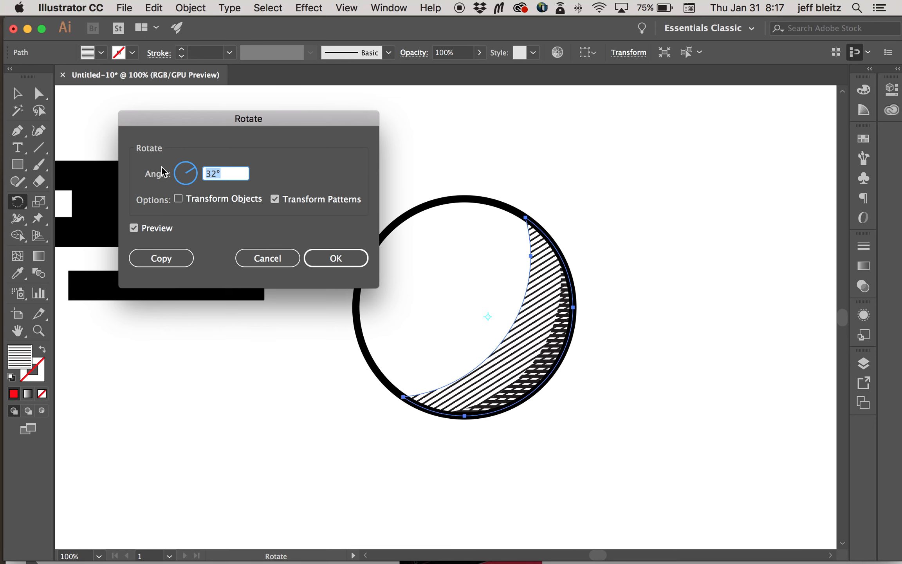
key("Down")
key("Down")
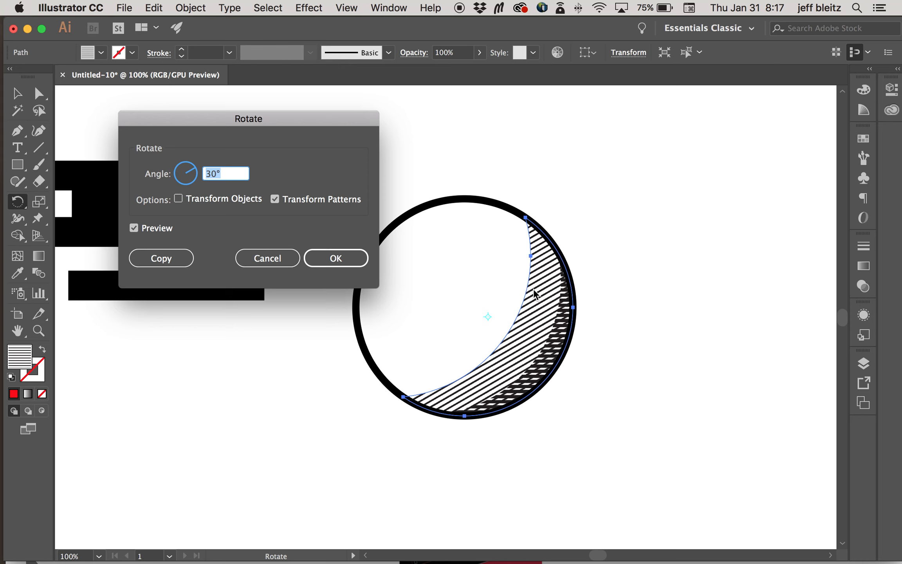
key("Down")
key("Down")
key("Down")
key("Down")
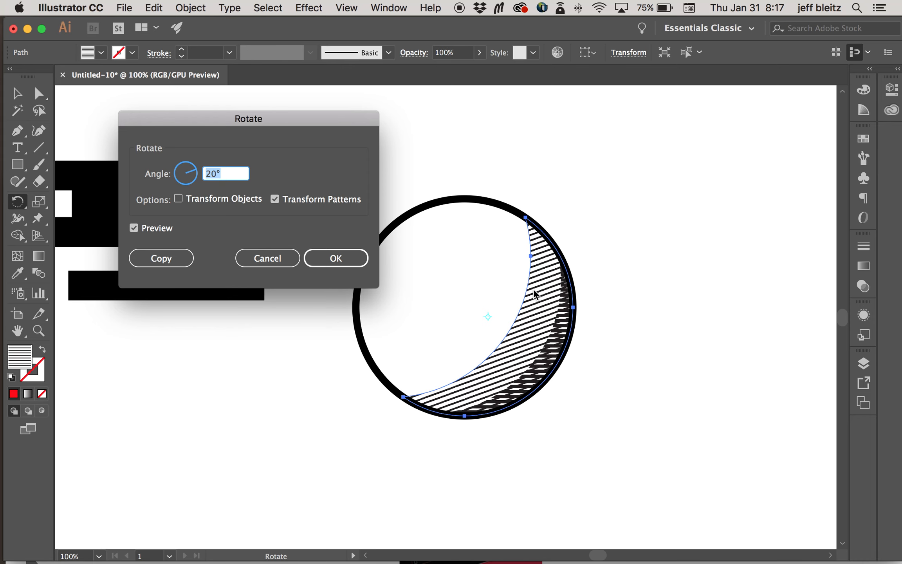
key("Up")
key("Up")
key("Up")
key("Up")
key("Up")
key("Up")
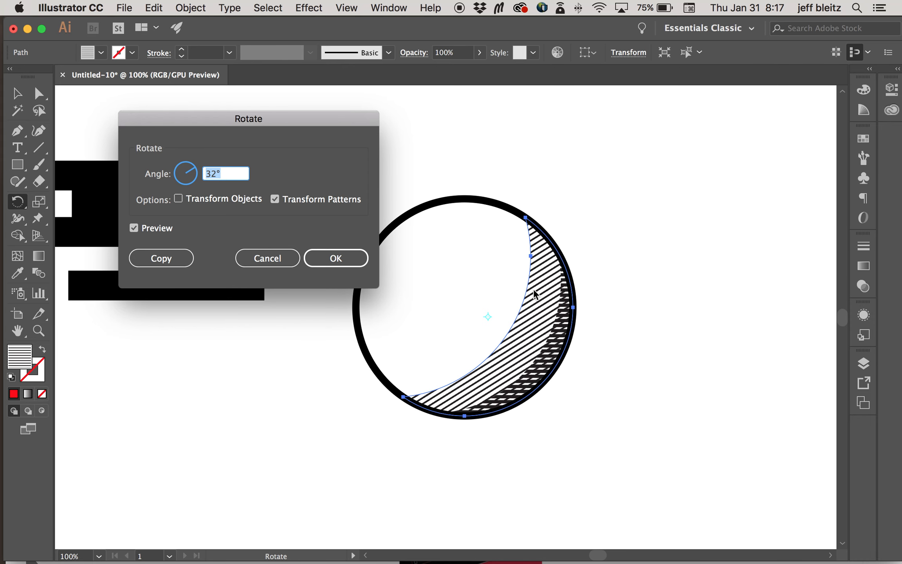
left_click(336, 256)
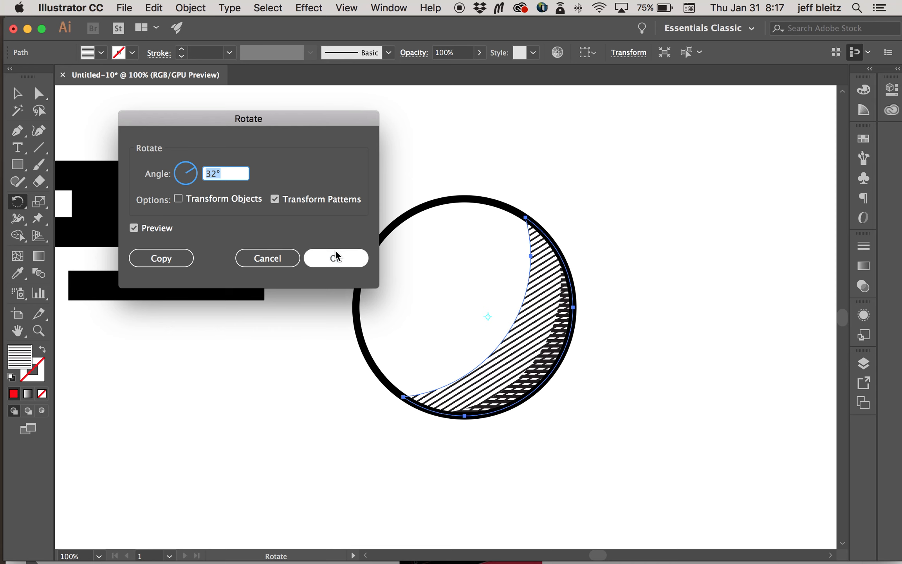
left_click(319, 260)
Rotate only the narrow crescent's line pattern by -32° and deselect it.
left_click(10, 95)
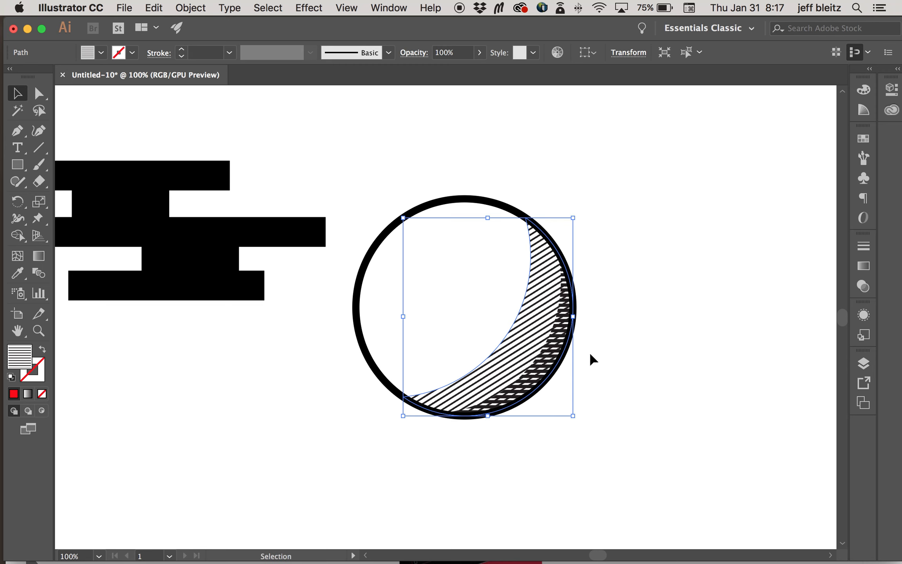
left_click(551, 366)
left_click(23, 204)
double_click(23, 205)
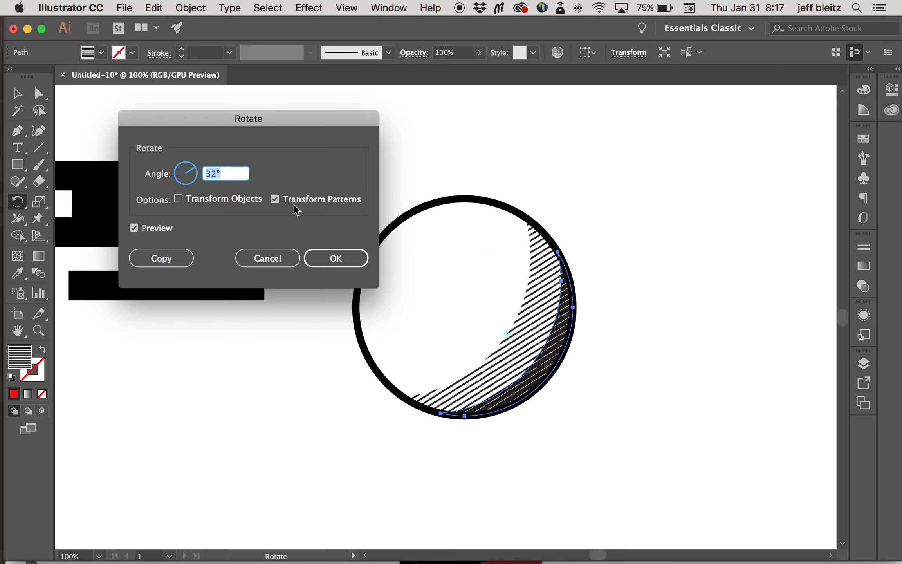
left_click(206, 173)
type("-")
left_click(340, 258)
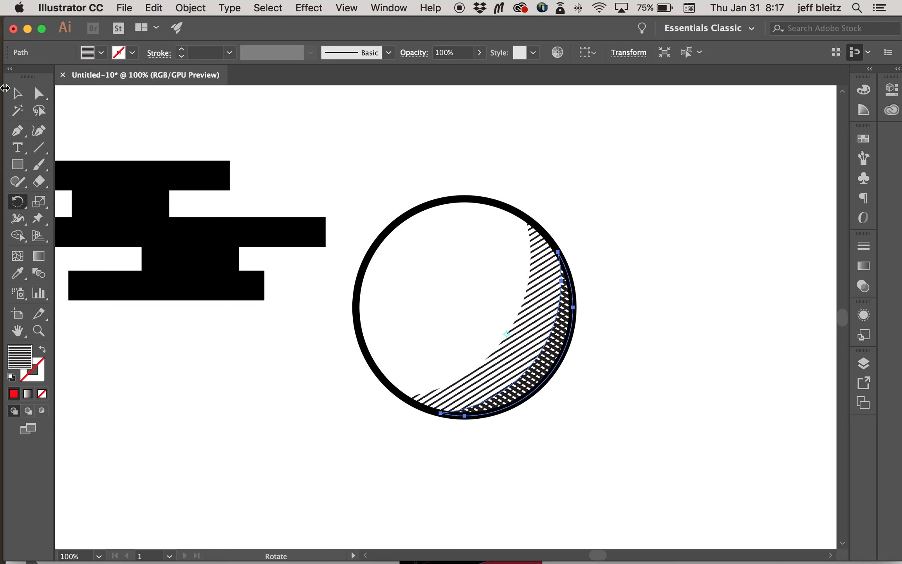
left_click(18, 94)
left_click(601, 176)
scroll(602, 176, "right", 5)
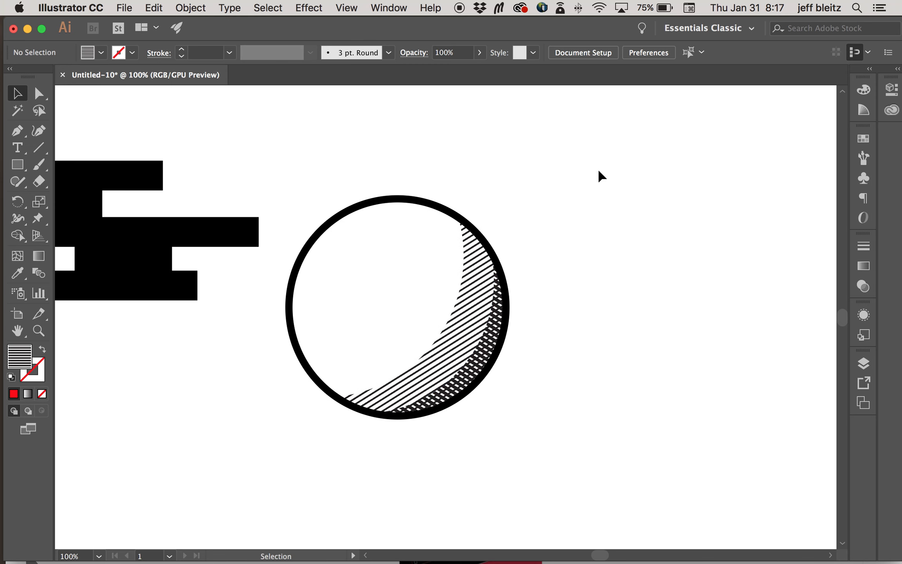
Place a copy of the wide crescent beside the circle and delete the copy.
left_click(463, 336)
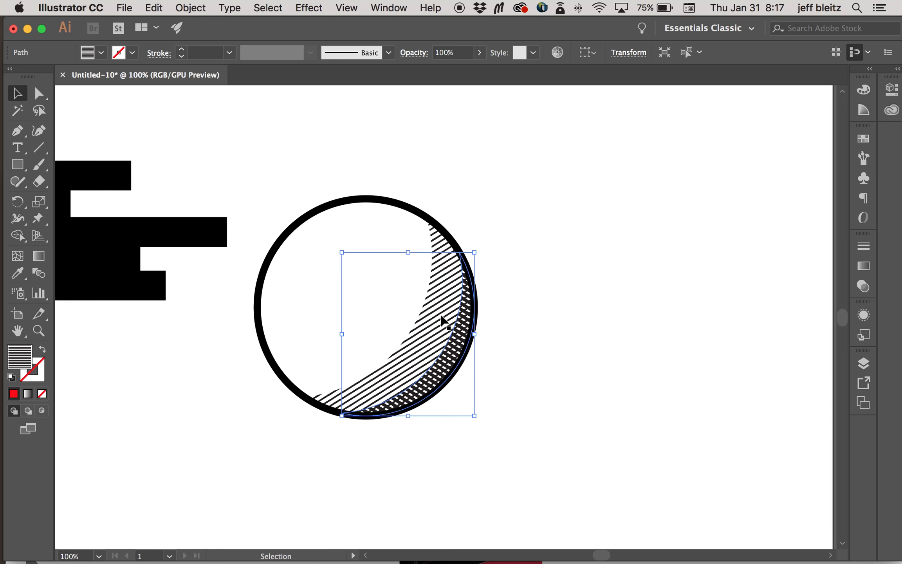
left_click_drag(438, 318, 577, 319)
scroll(577, 316, "right", 2)
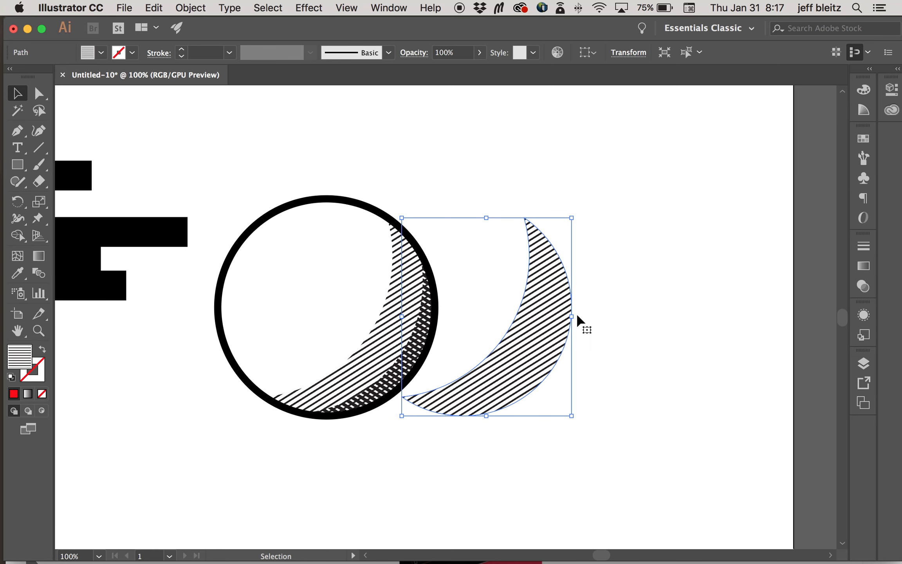
scroll(577, 316, "right", 4)
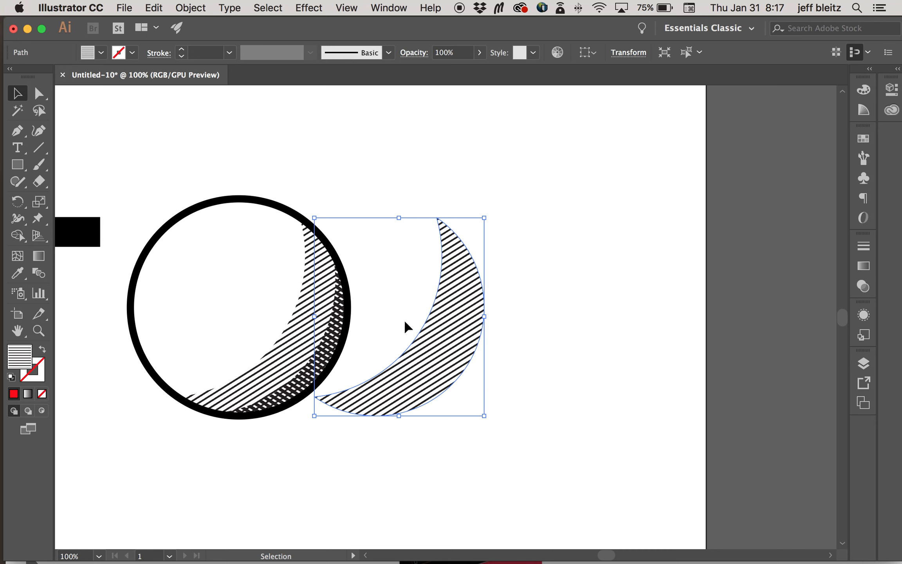
key("Delete")
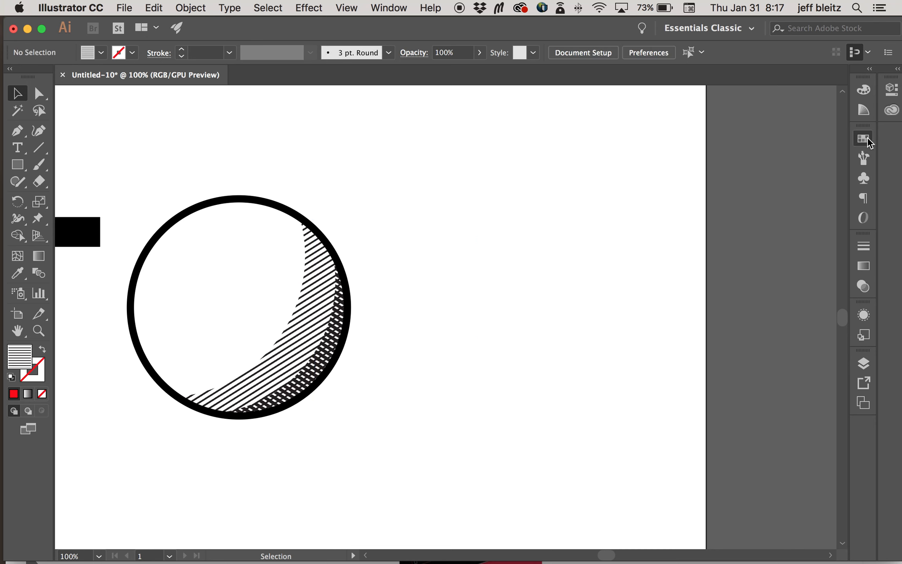
Place the artwork of one of the line pattern swatches on the empty artboard area beside the circle.
left_click(867, 140)
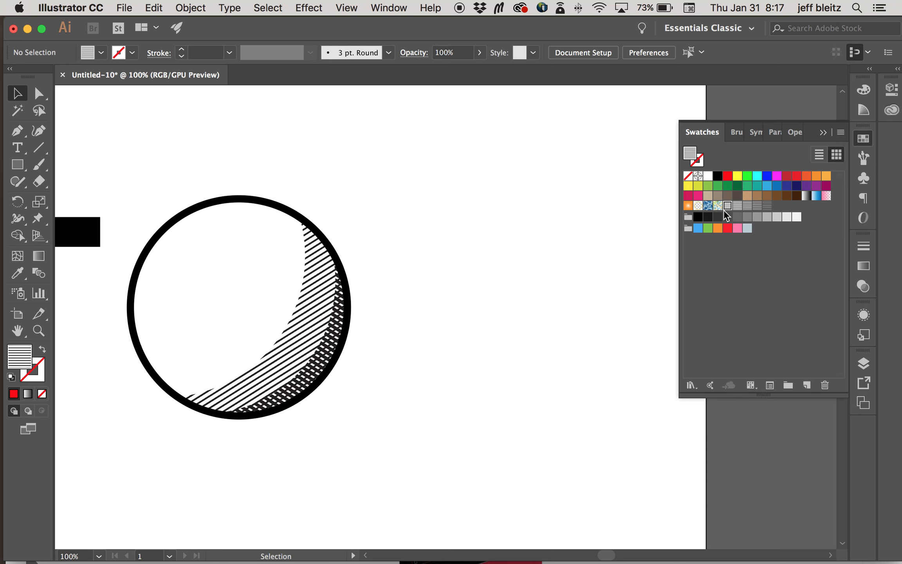
left_click(312, 305)
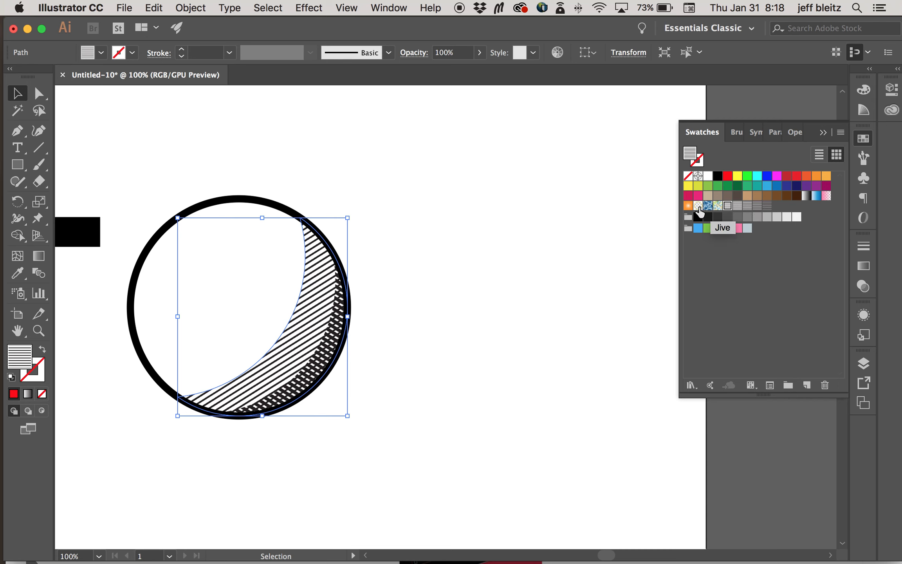
left_click(590, 212)
left_click_drag(747, 210, 527, 216)
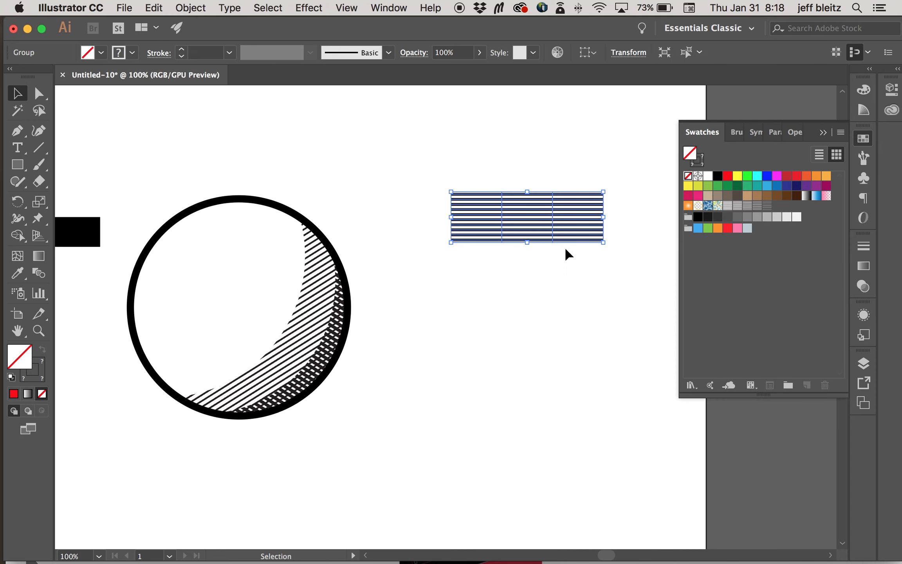
Examine the placed pattern artwork's lines and bounding square at 200% zoom in Outline view and return to Preview.
key("z")
left_click(542, 261)
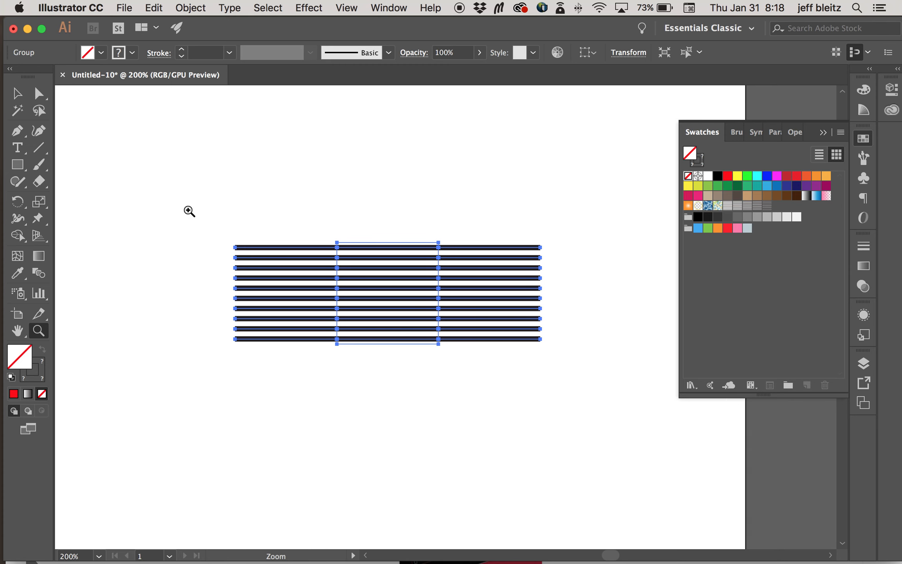
left_click(18, 93)
left_click(370, 237)
left_click(395, 253)
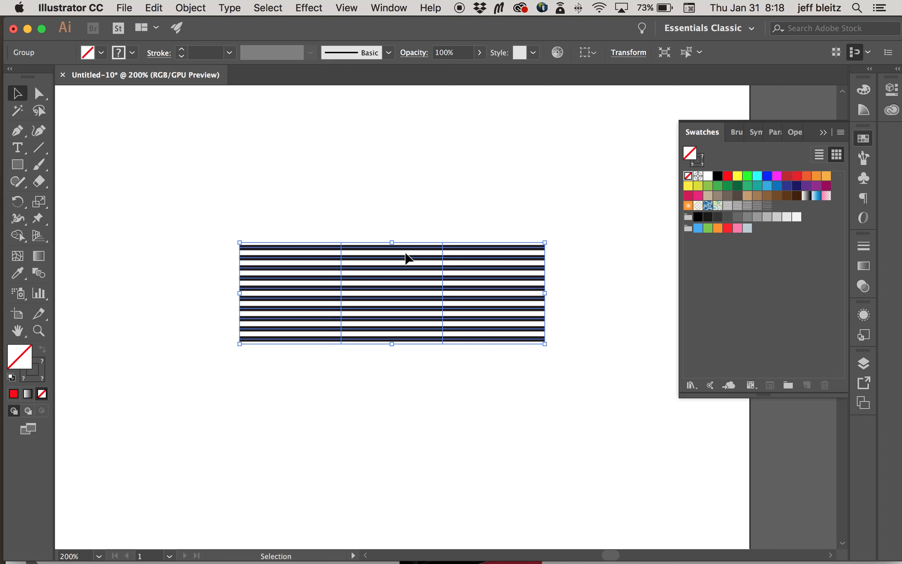
left_click(434, 211)
left_click(415, 249)
key("super+y")
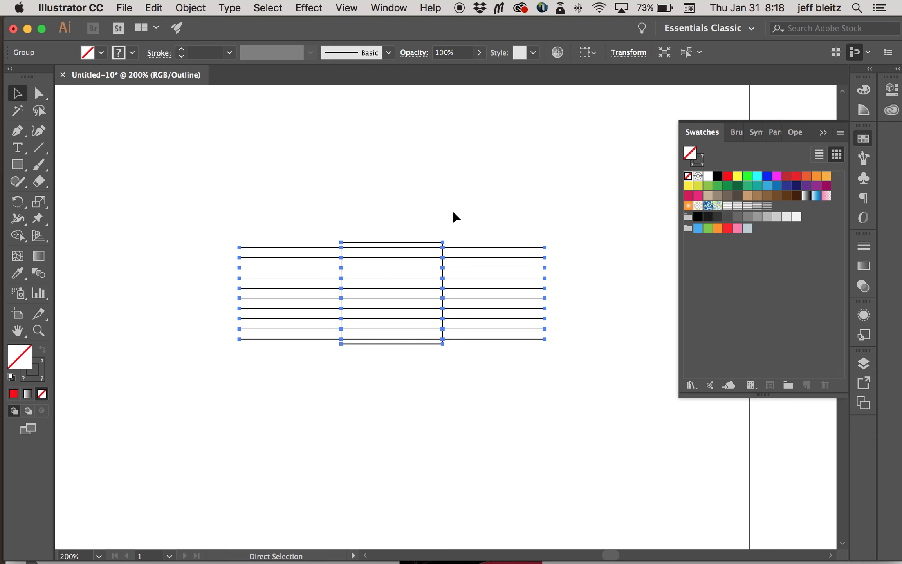
left_click(462, 353)
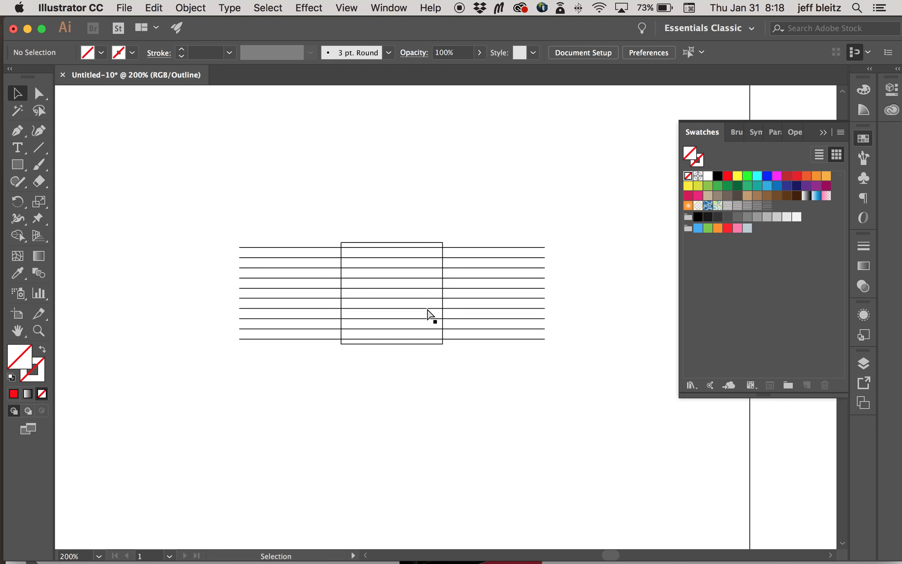
key("super+y")
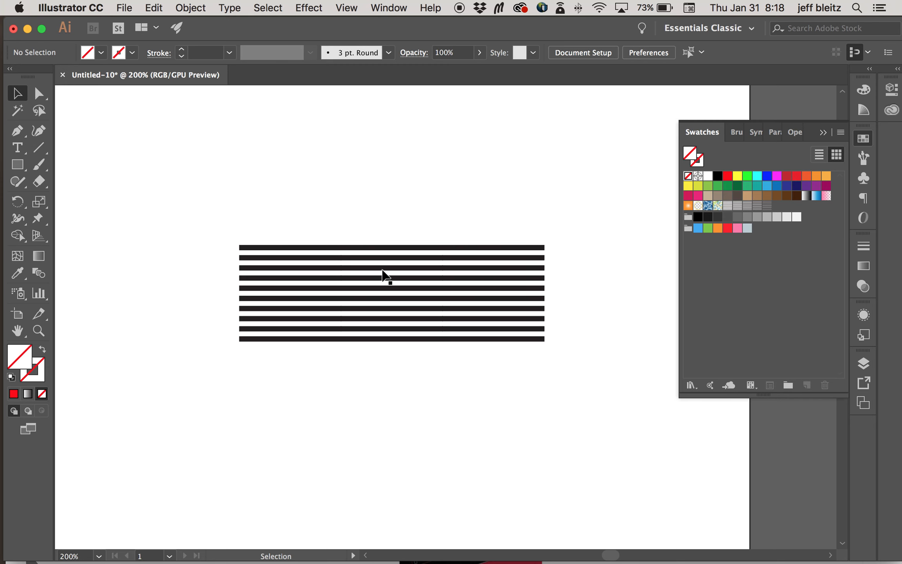
Recolor the strokes of the placed pattern's lines to light blue inside its group, leaving the bounding squares out, and exit isolation.
double_click(384, 260)
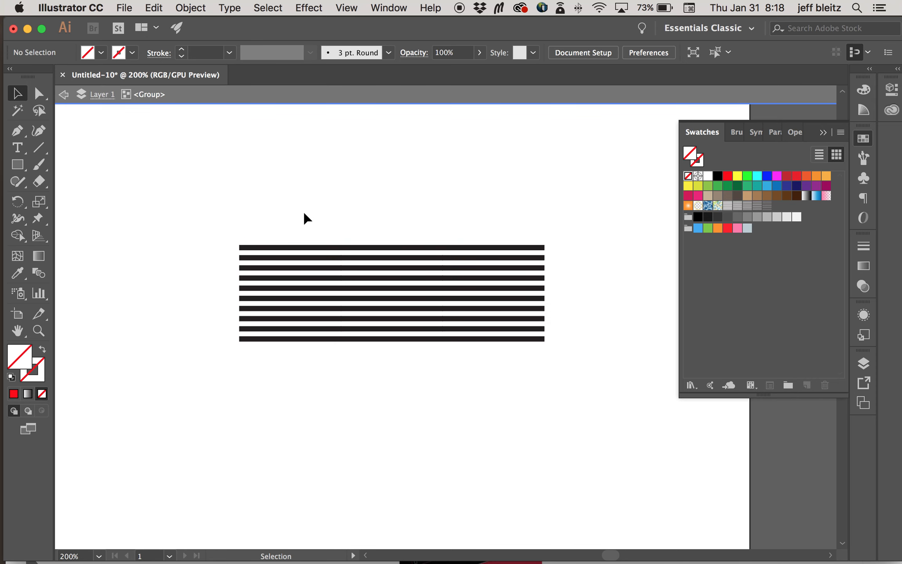
left_click(430, 250)
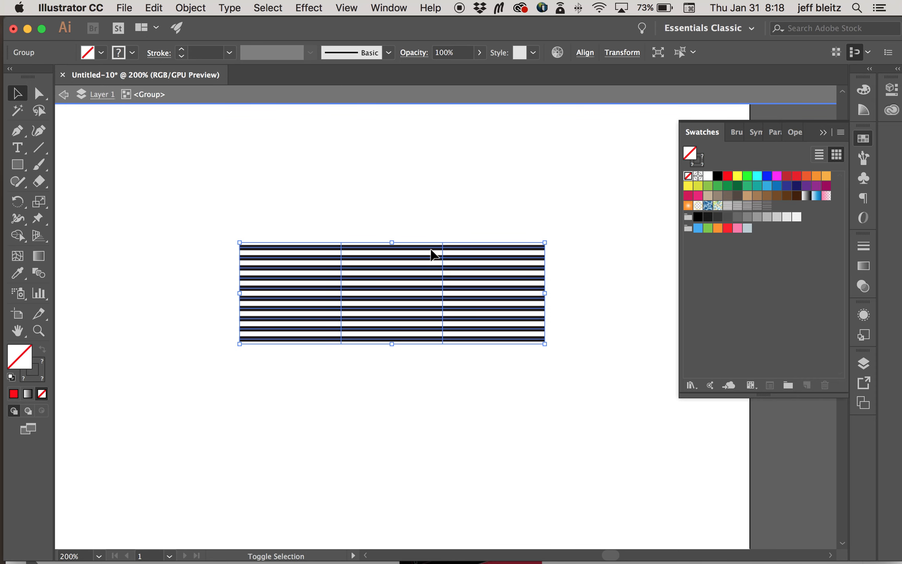
left_click(431, 246)
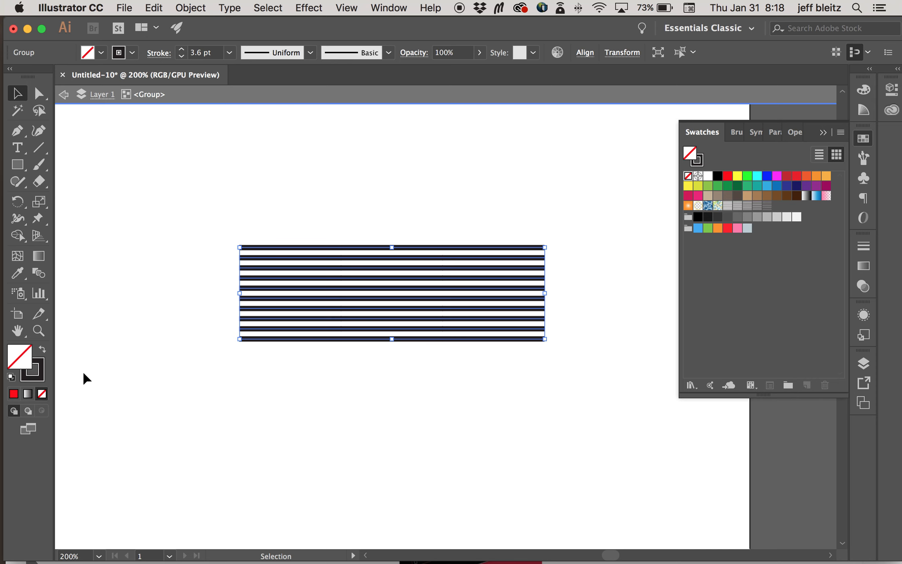
left_click(39, 375)
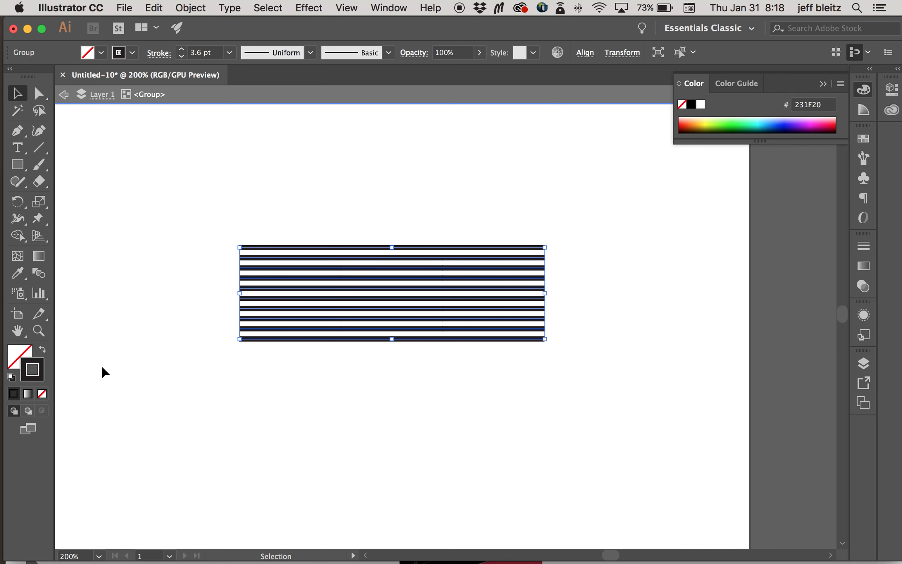
left_click(864, 140)
left_click(768, 187)
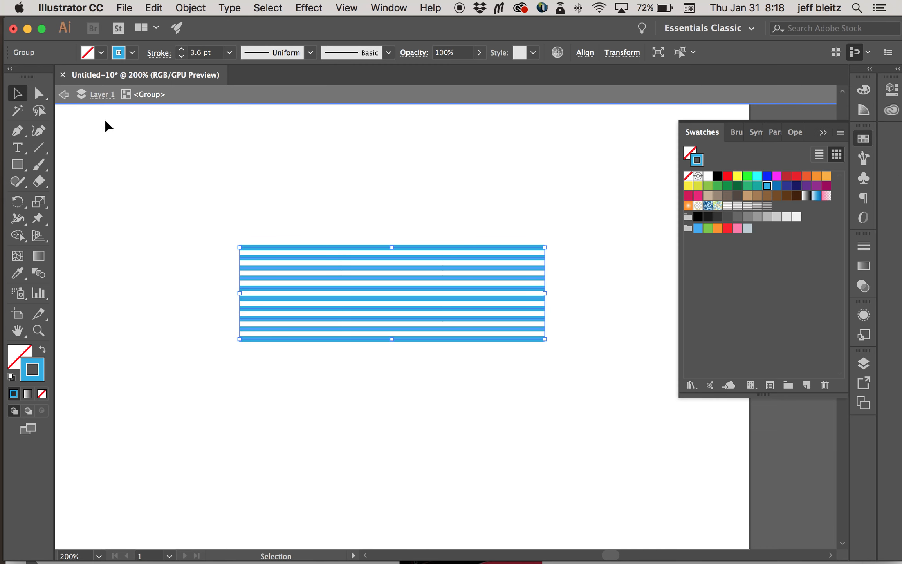
left_click(65, 97)
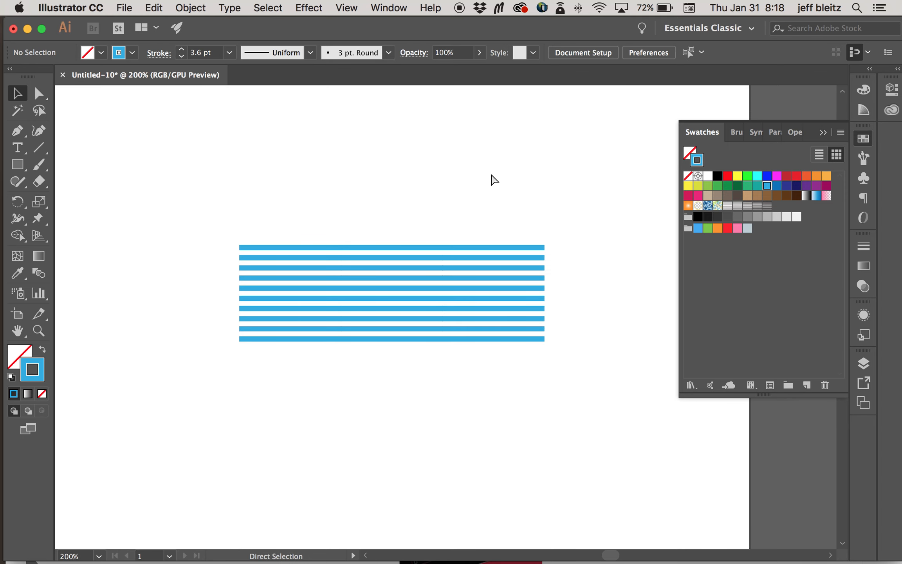
Save the recolored blue line artwork as a new pattern swatch.
key("super+minus")
left_click_drag(339, 244, 504, 352)
left_click_drag(426, 314, 776, 263)
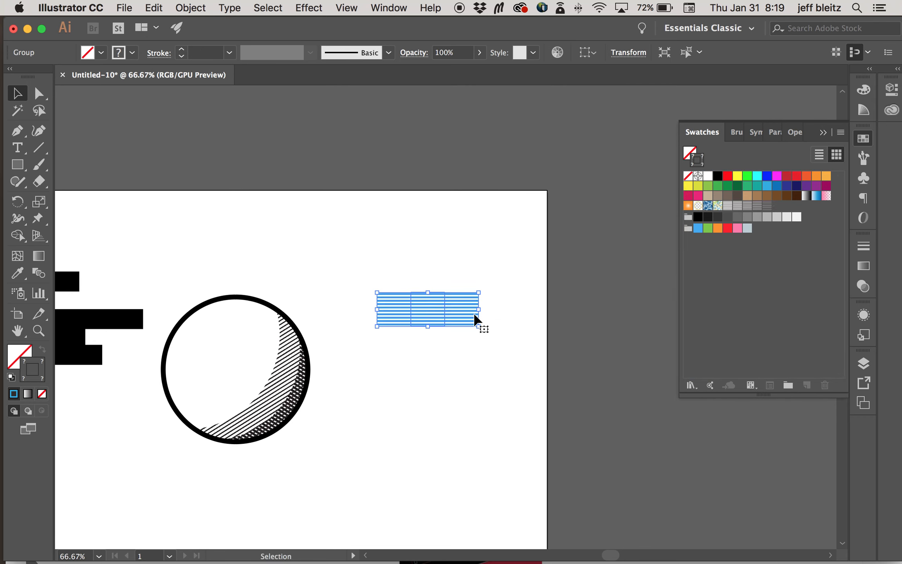
left_click_drag(425, 314, 797, 269)
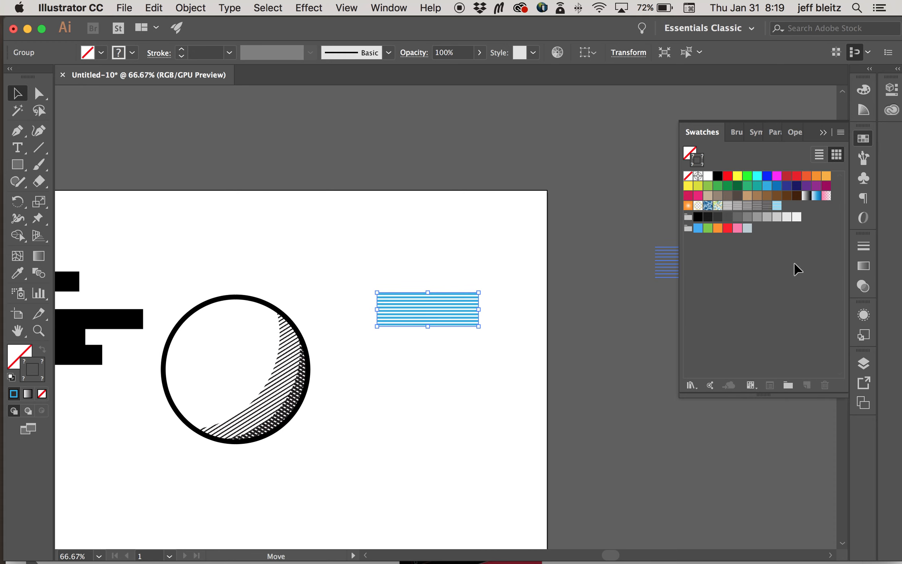
Fill the circle's wide crescent with the new blue line pattern and deselect it.
scroll(445, 290, "left", 5)
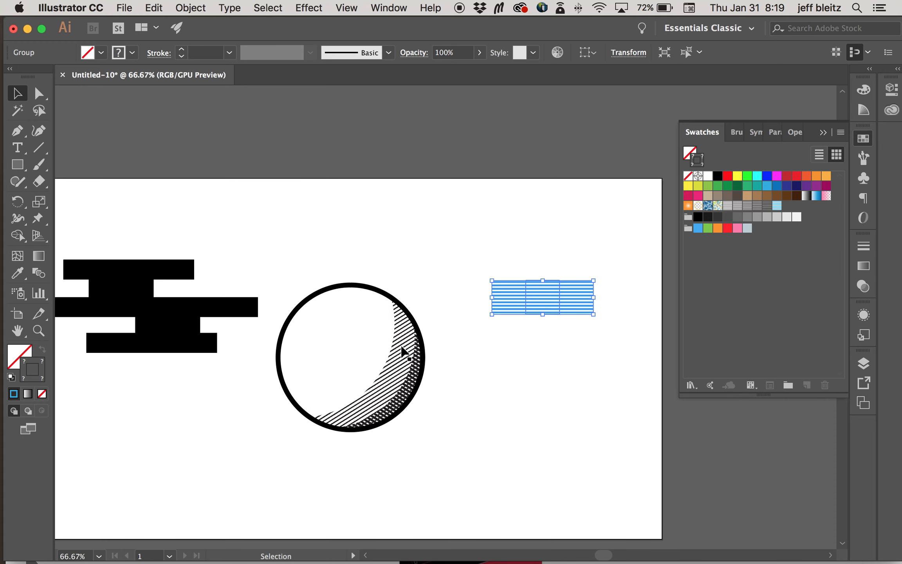
left_click(402, 348)
left_click(26, 349)
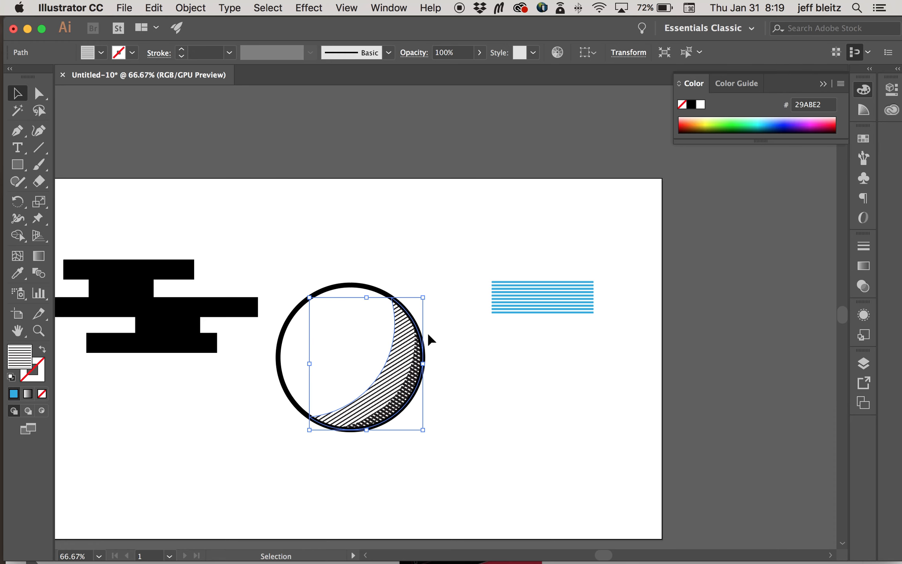
left_click(864, 139)
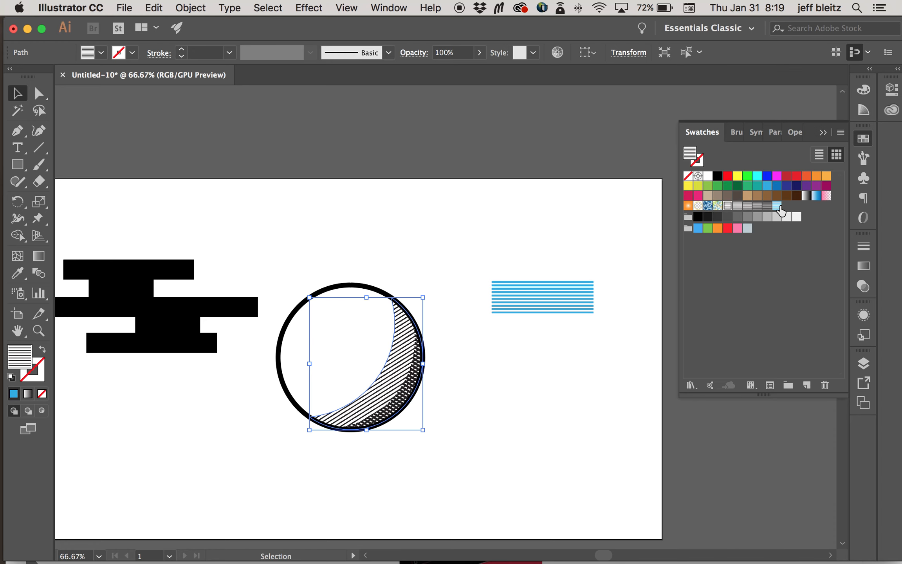
left_click(777, 205)
left_click(539, 219)
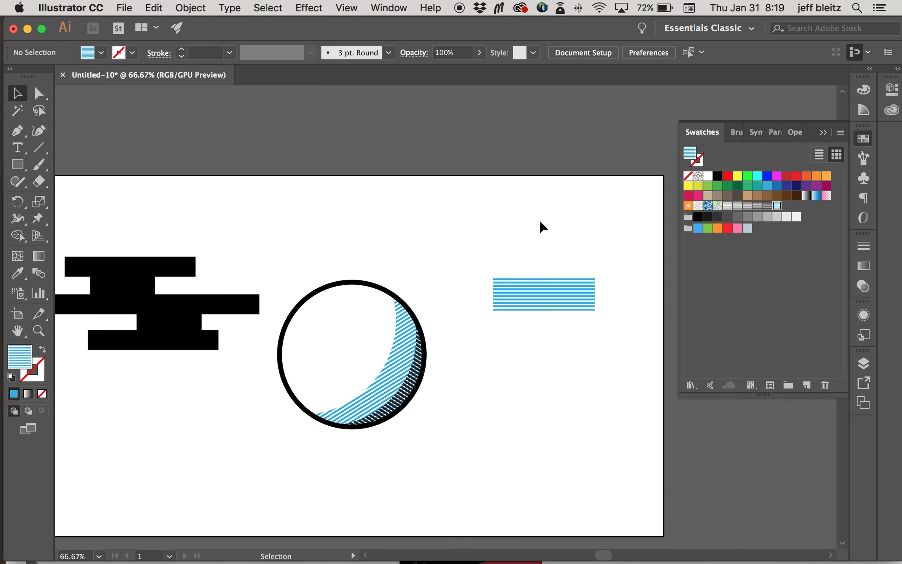
Unite the five stacked black rectangles beside the circle into one shape with Pathfinder.
scroll(540, 220, "left", 5)
scroll(540, 219, "down", 1)
scroll(540, 221, "down", 1)
left_click_drag(184, 194, 342, 351)
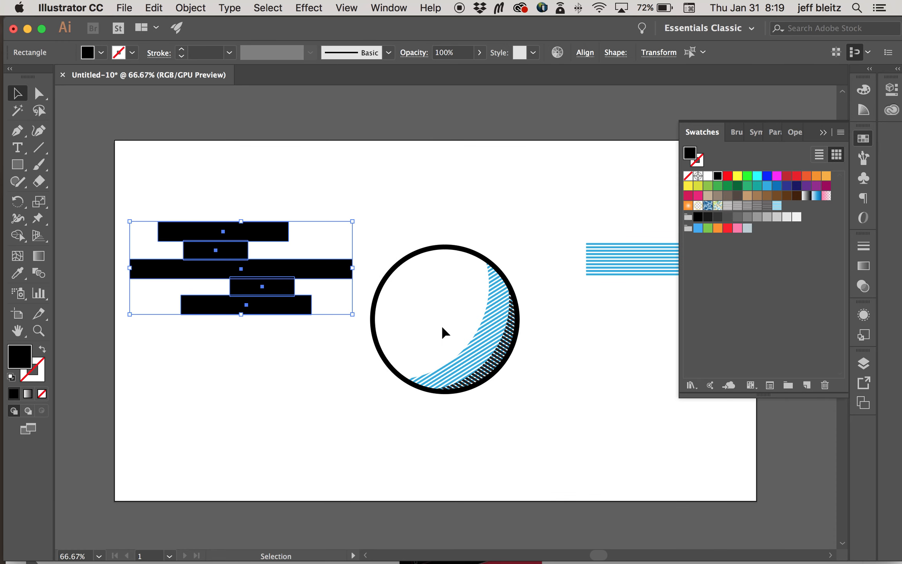
left_click(823, 132)
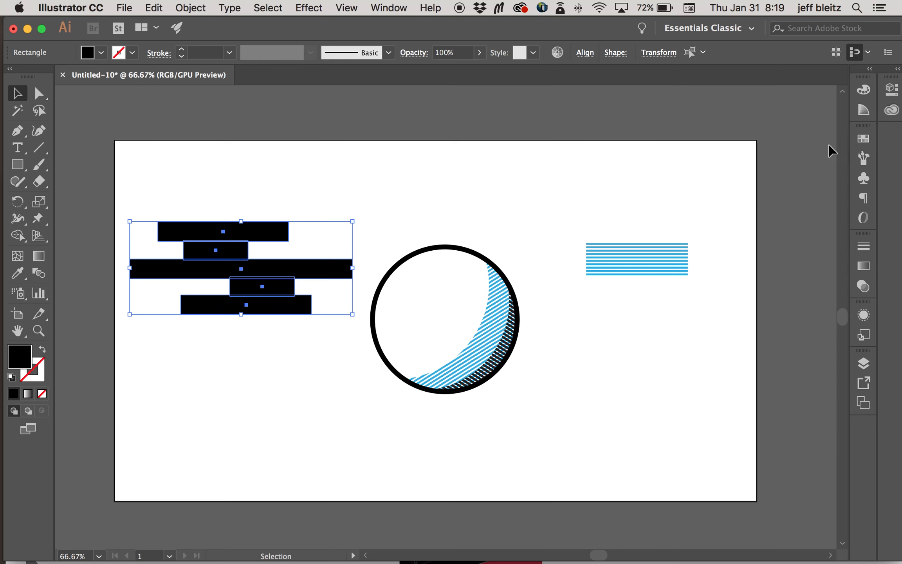
left_click(387, 8)
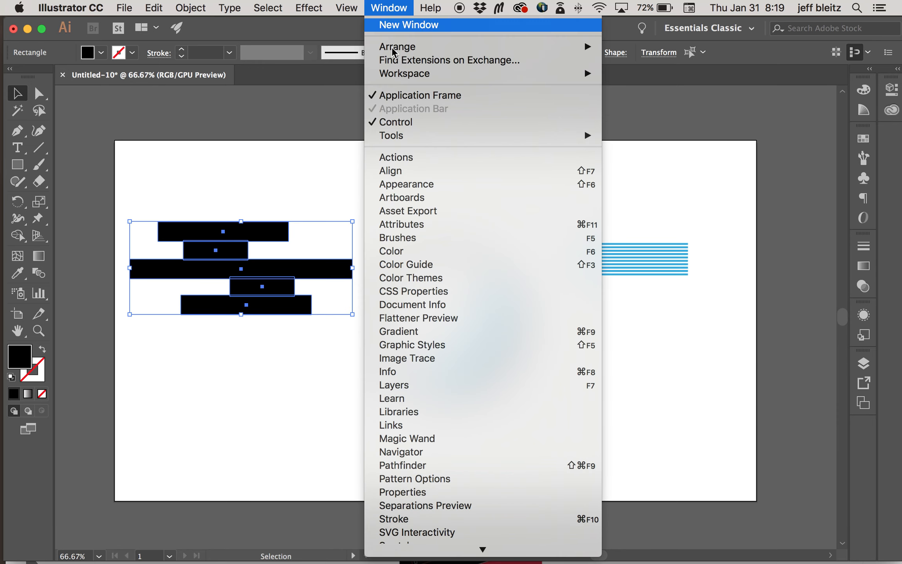
left_click(456, 466)
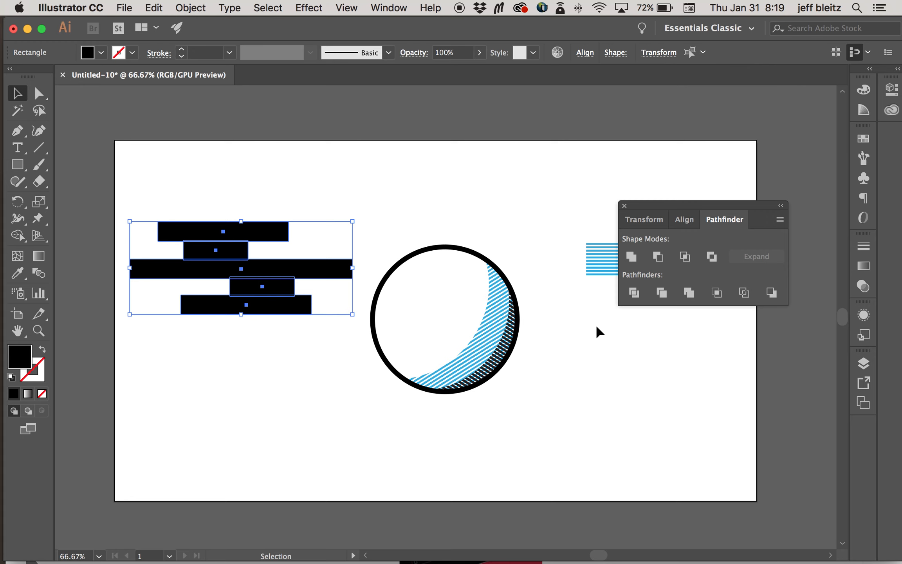
left_click(632, 258)
Round all corners of the united black shape with a 17 px radius to form a cloud.
key("super+equal")
key("super+equal")
key("super+equal")
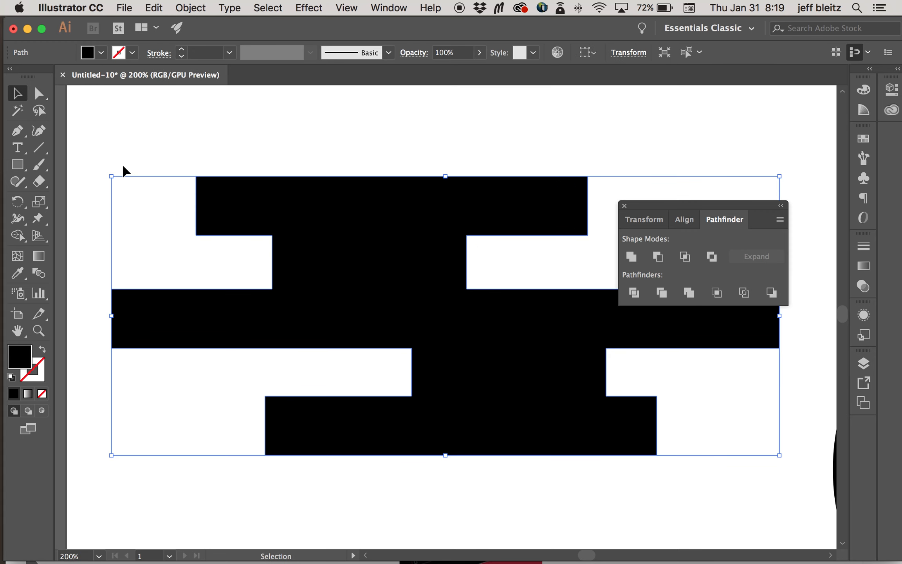
left_click(39, 94)
left_click(275, 165)
left_click(261, 203)
left_click_drag(206, 187, 311, 243)
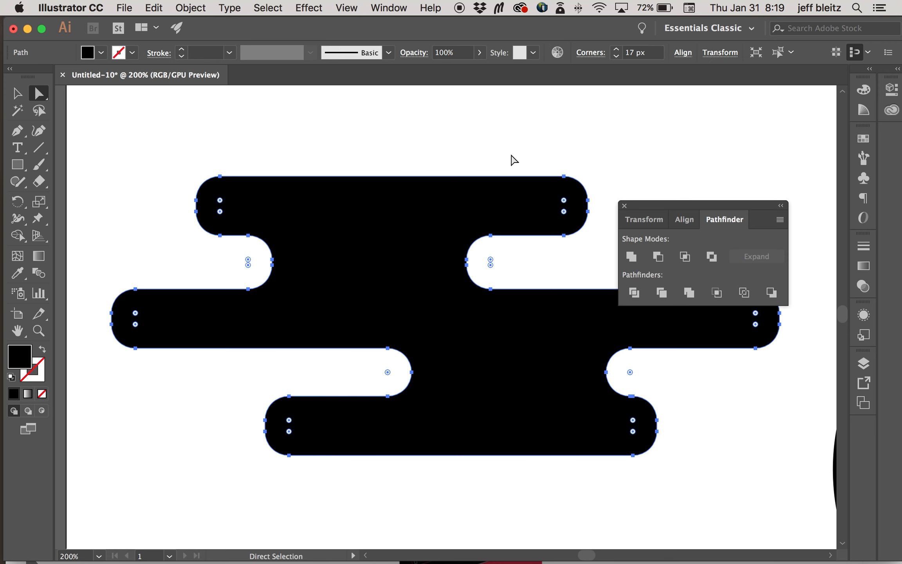
Fill the cloud shape with the blue line pattern, rotate only its pattern by -32°, and deselect it.
left_click(863, 138)
left_click(777, 206)
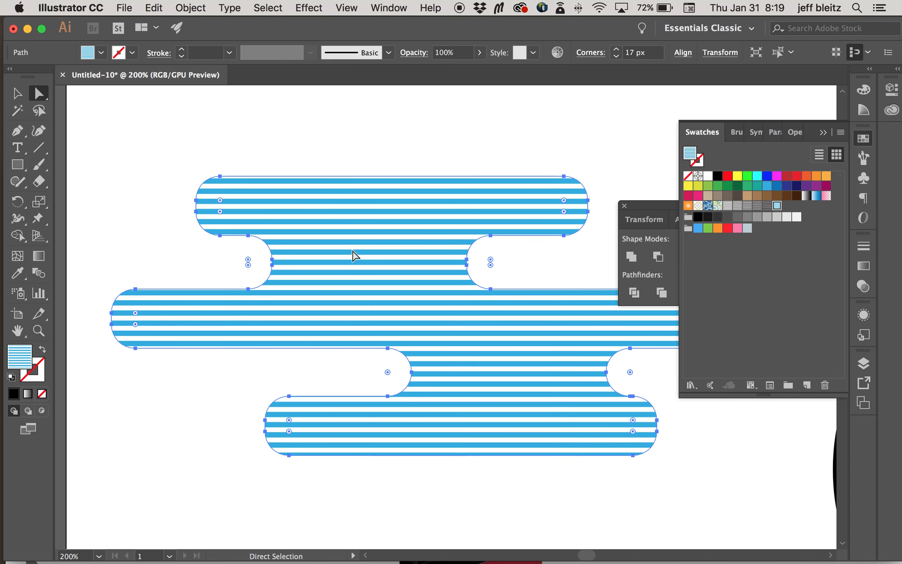
double_click(24, 204)
left_click(178, 198)
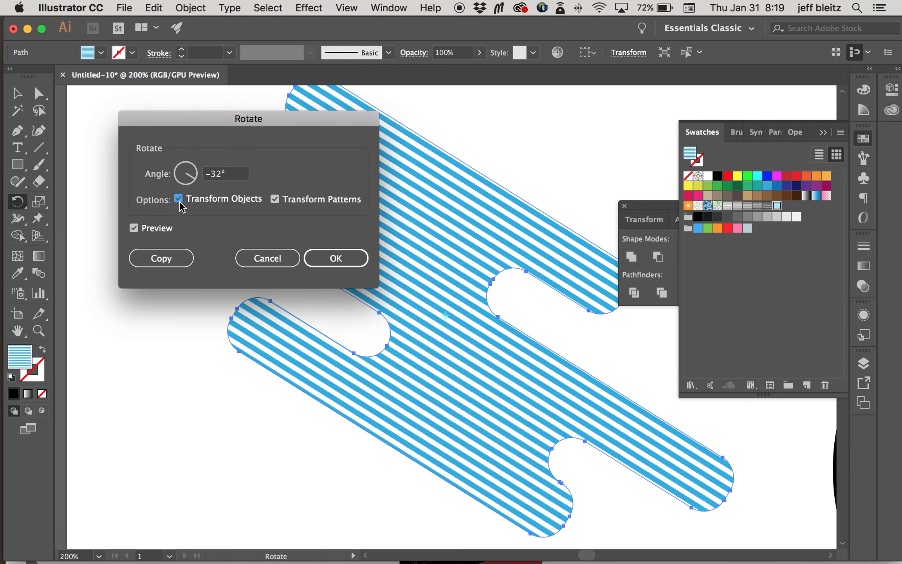
left_click(337, 260)
key("v")
left_click(201, 132)
Move the patterned cloud shape so it overlaps the near side of the circle, and deselect it.
key("super+0")
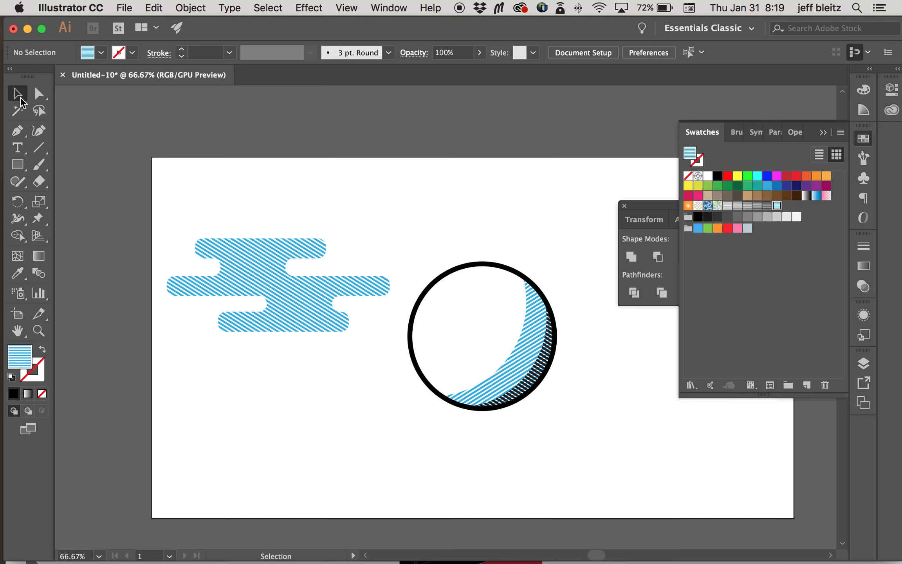
left_click_drag(261, 259, 388, 299)
left_click(416, 219)
left_click(499, 229)
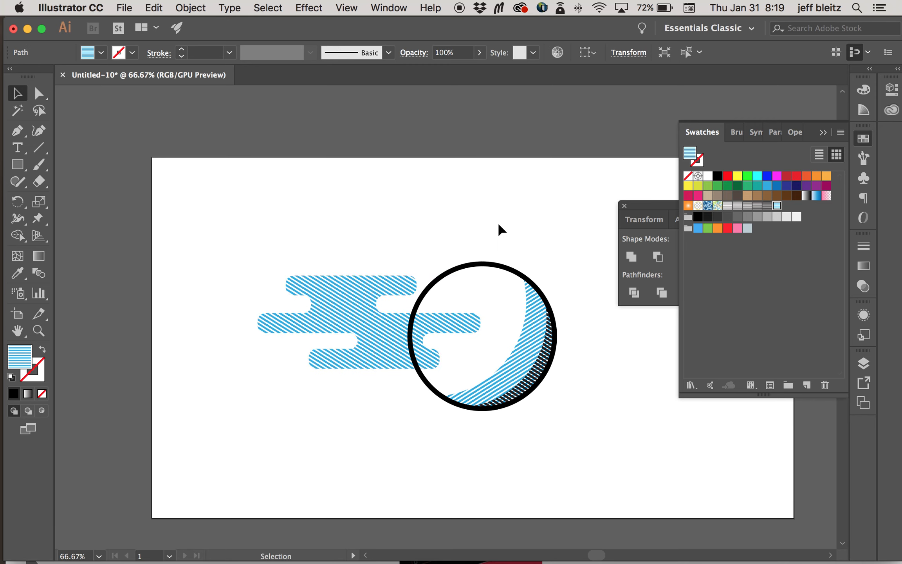